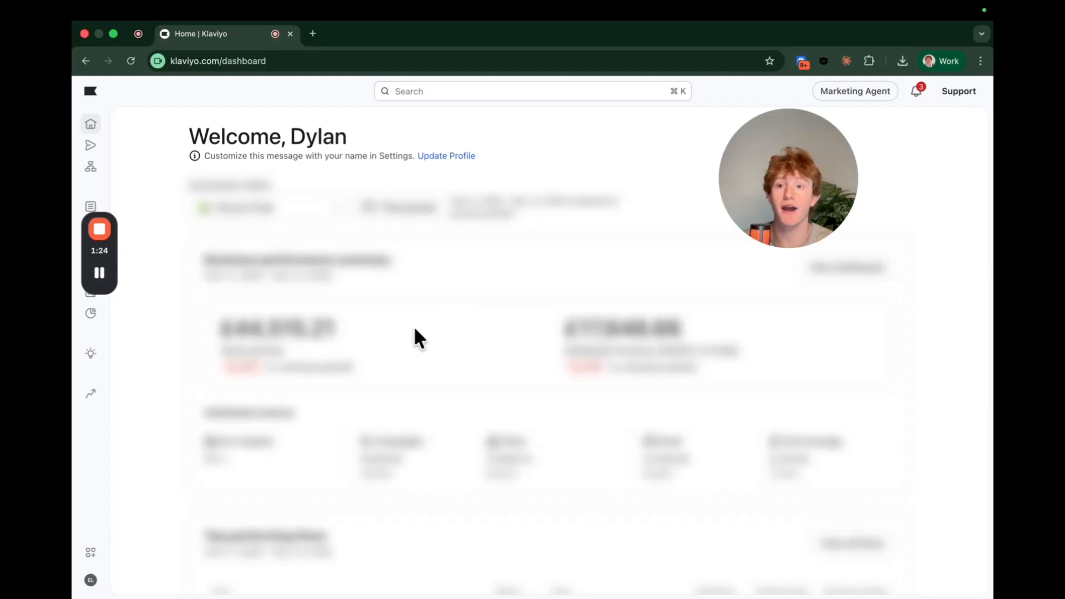
Create a blank flow from scratch named 'WELCOME FLOW TUTORIAL' and build it manually.
{"action": "left_click", "coordinate": [91, 168]}
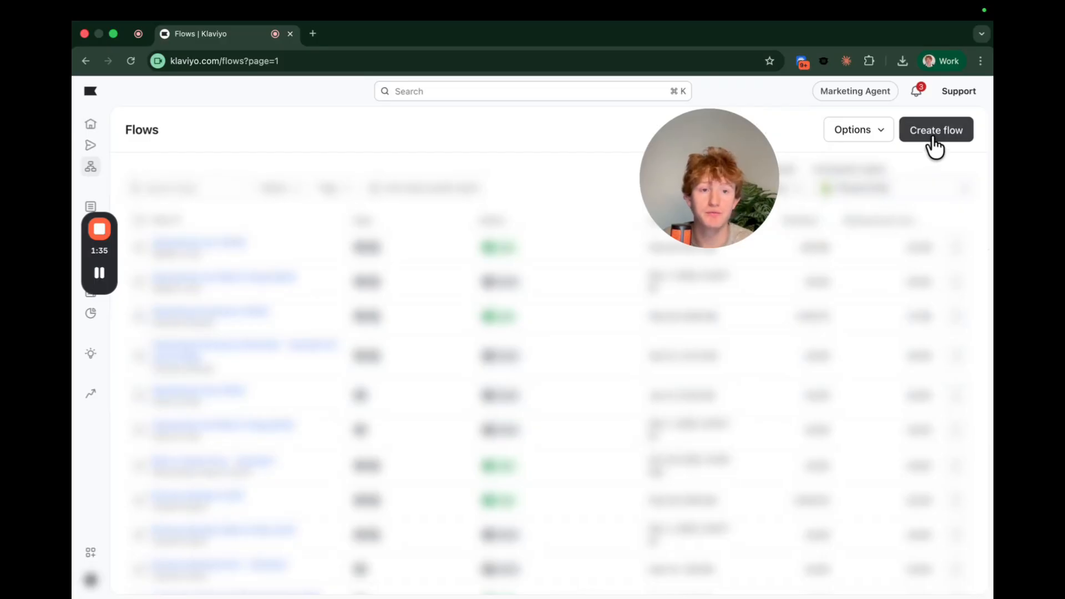
{"action": "left_click", "coordinate": [934, 146]}
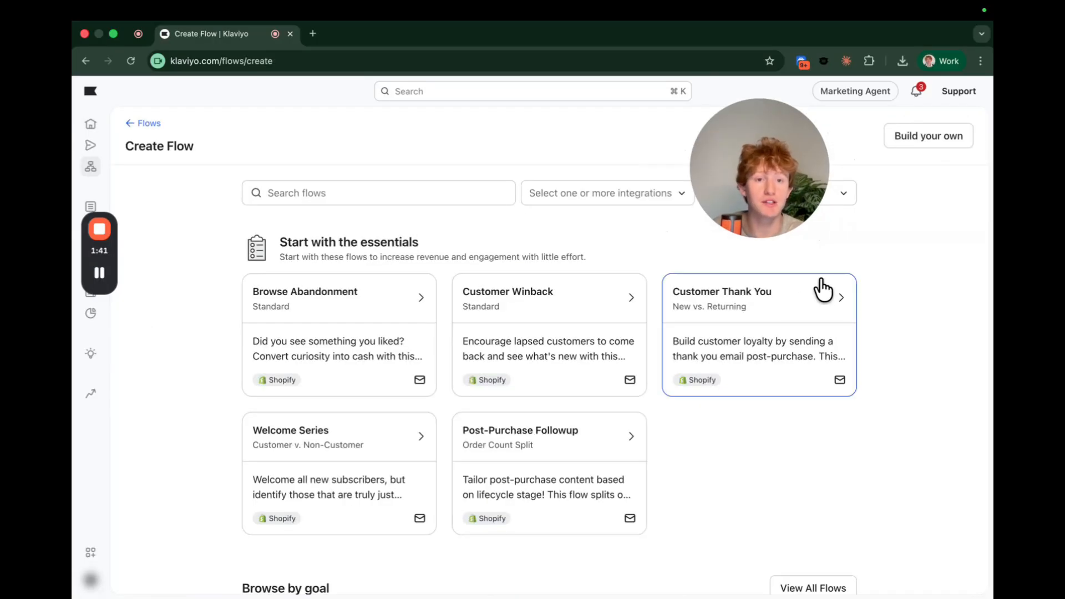
{"action": "left_click", "coordinate": [918, 139]}
{"action": "triple_click", "coordinate": [784, 178]}
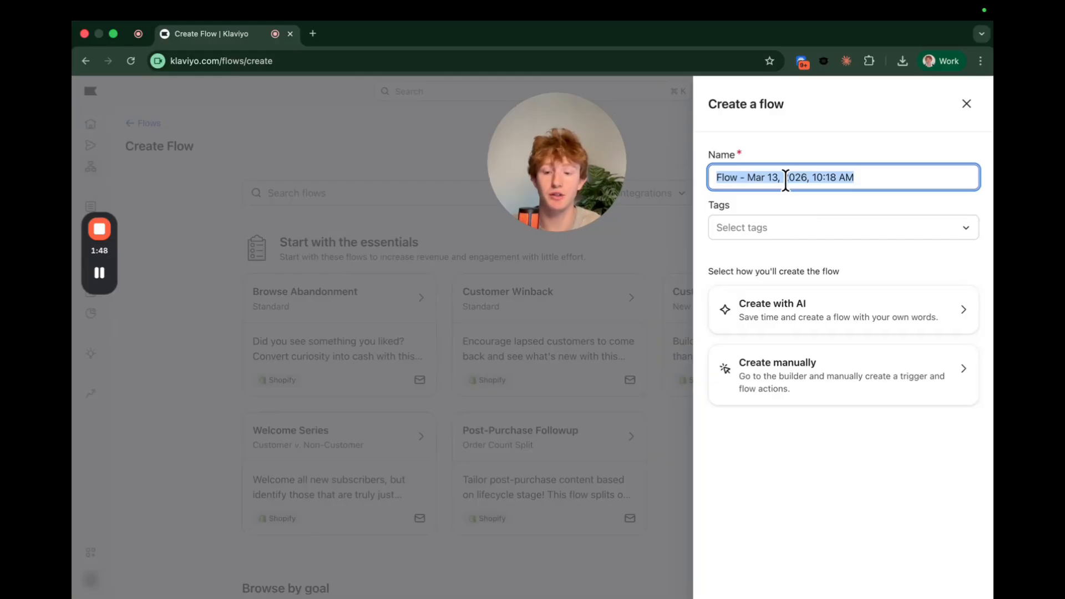
{"action": "type", "text": "WELCOME FLOW "}
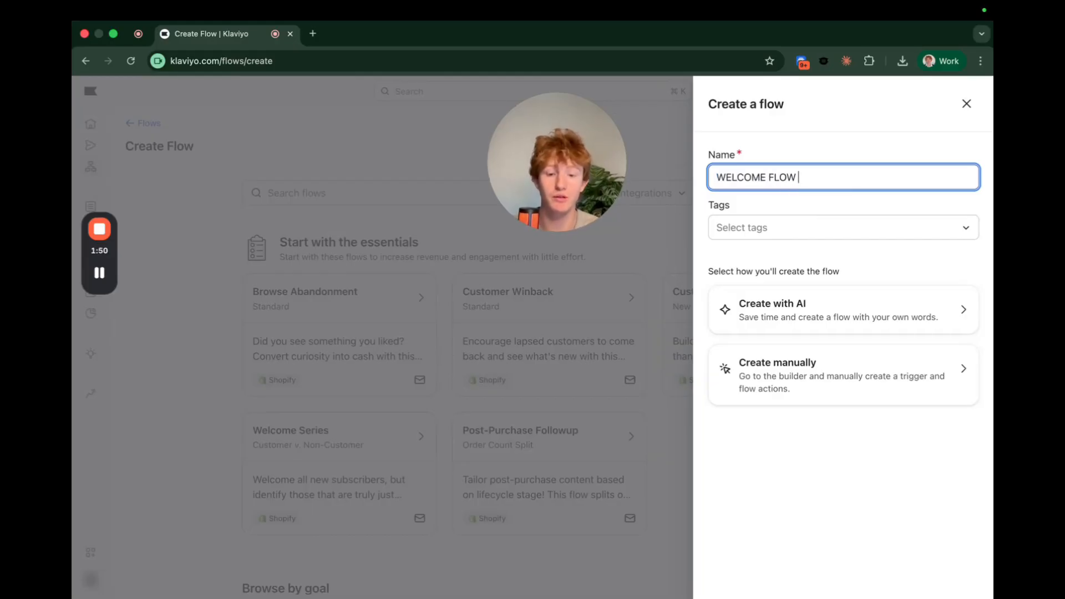
{"action": "type", "text": "TUTORIAL"}
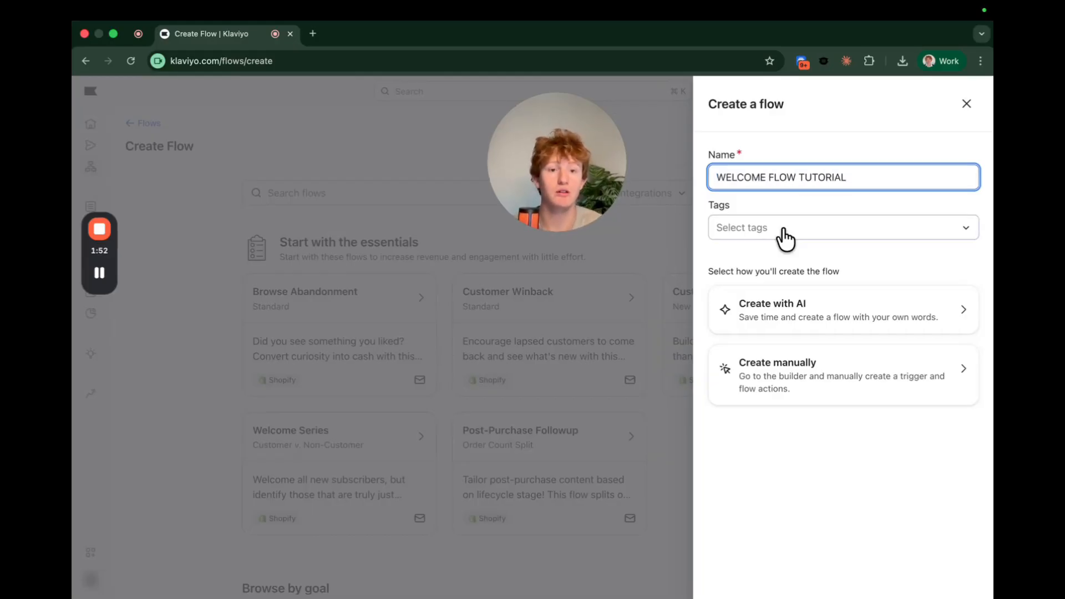
{"action": "left_click", "coordinate": [848, 395]}
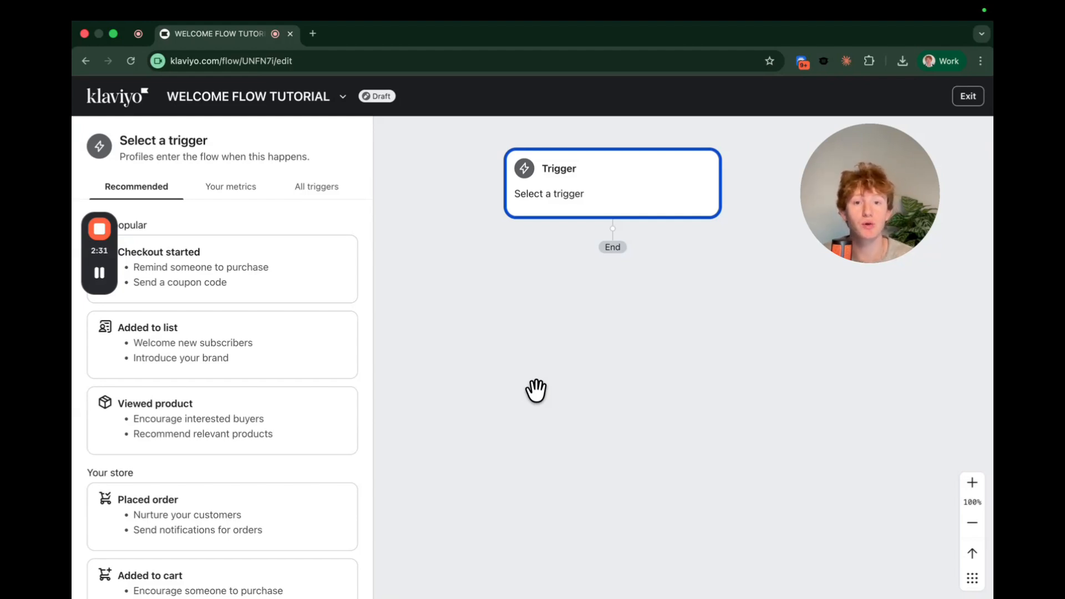
Choose the Added to list trigger to check the Mystery Discount 2026 form's target list.
{"action": "scroll", "coordinate": [209, 515], "scroll_direction": "down", "scroll_amount": 1}
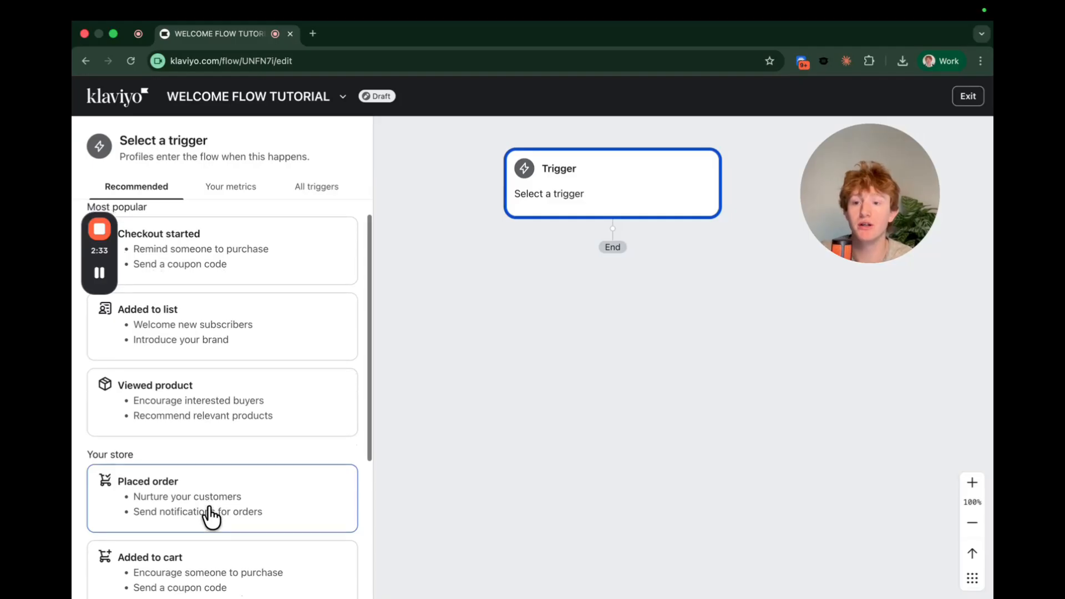
{"action": "left_click", "coordinate": [271, 338]}
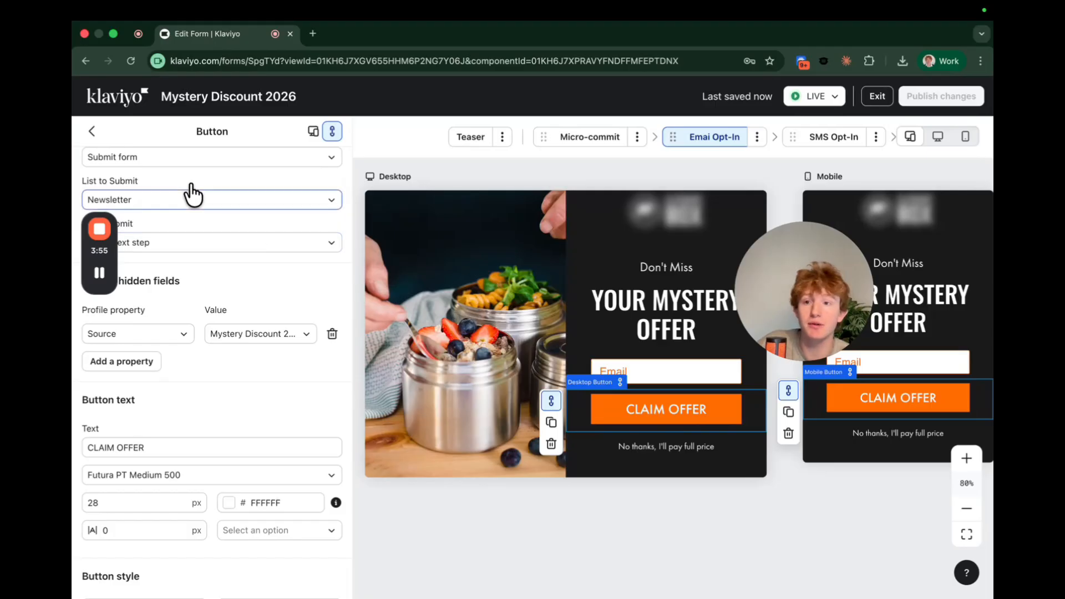
Check the form's List to Submit dropdown, keeping Newsletter selected.
{"action": "left_click", "coordinate": [183, 199]}
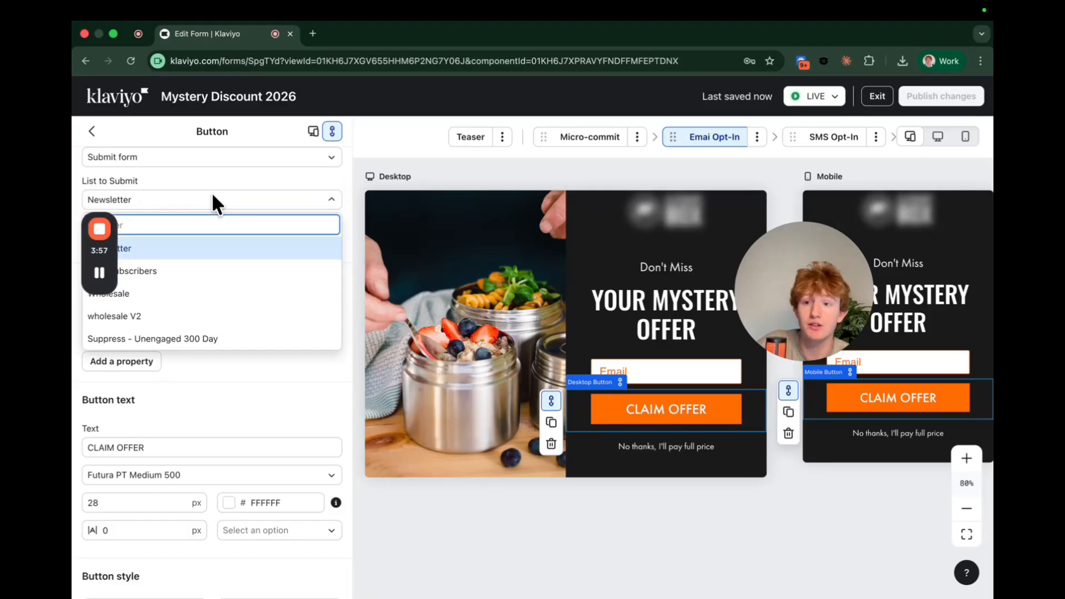
{"action": "left_click", "coordinate": [276, 198]}
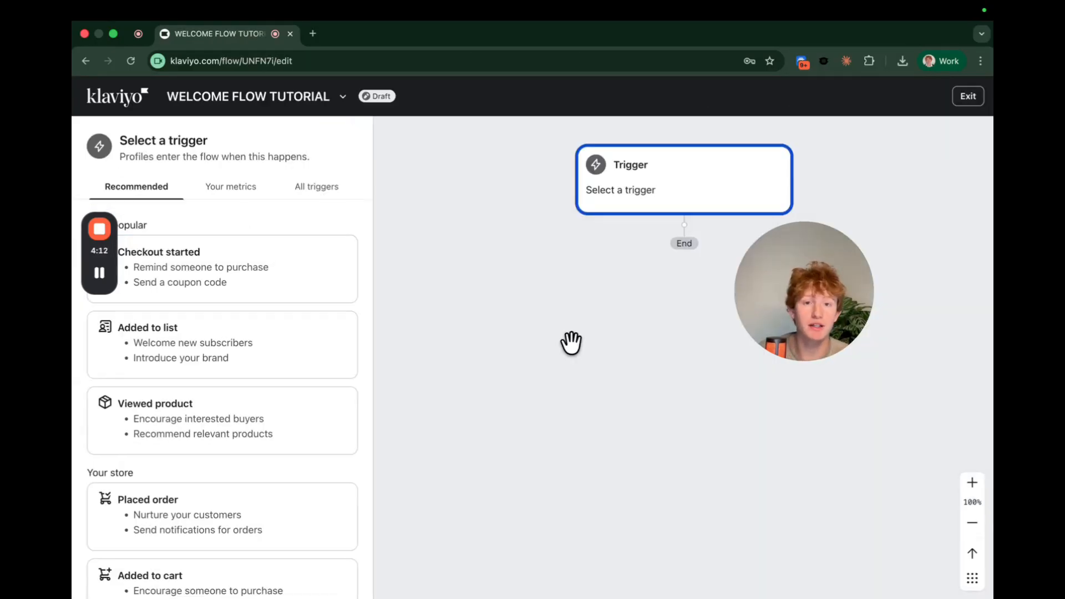
Set the Added to list trigger to the Newsletter list with no re-entry.
{"action": "left_click", "coordinate": [265, 347]}
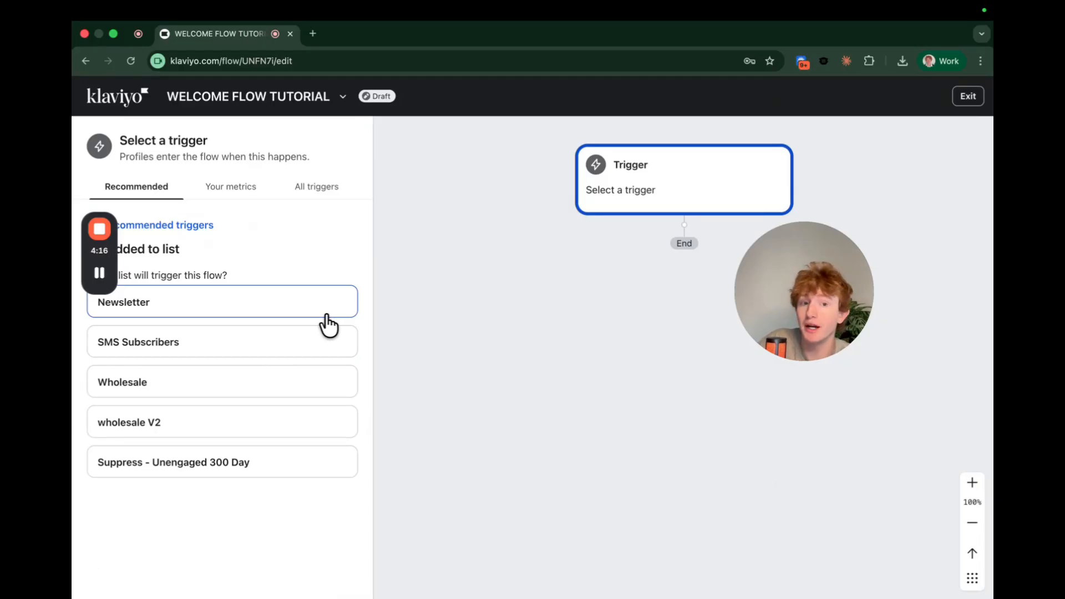
{"action": "left_click", "coordinate": [270, 306]}
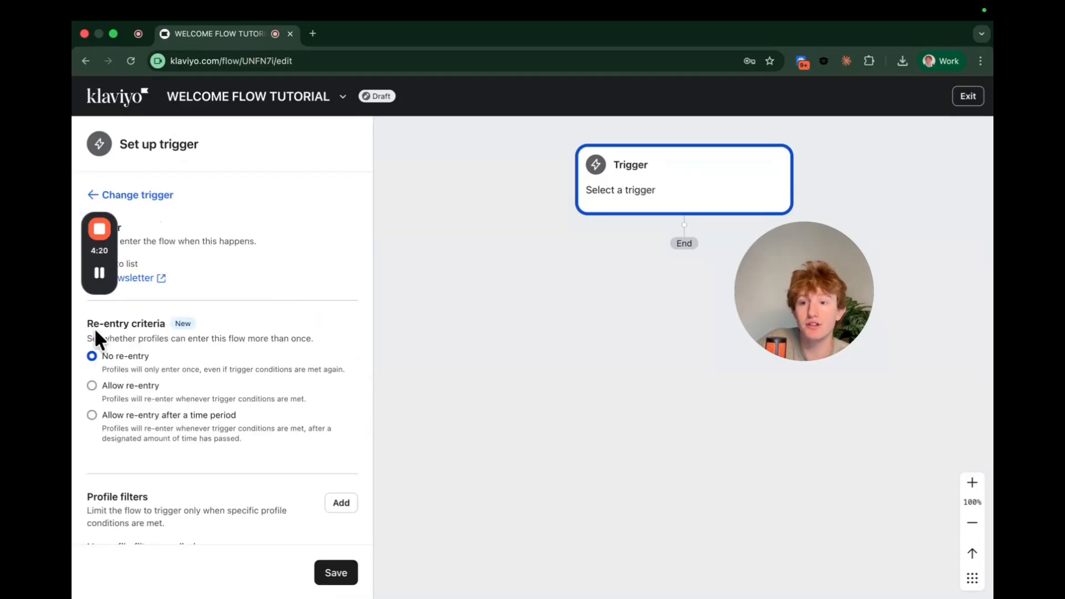
{"action": "left_click_drag", "start_coordinate": [92, 323], "coordinate": [166, 328]}
{"action": "left_click", "coordinate": [164, 322]}
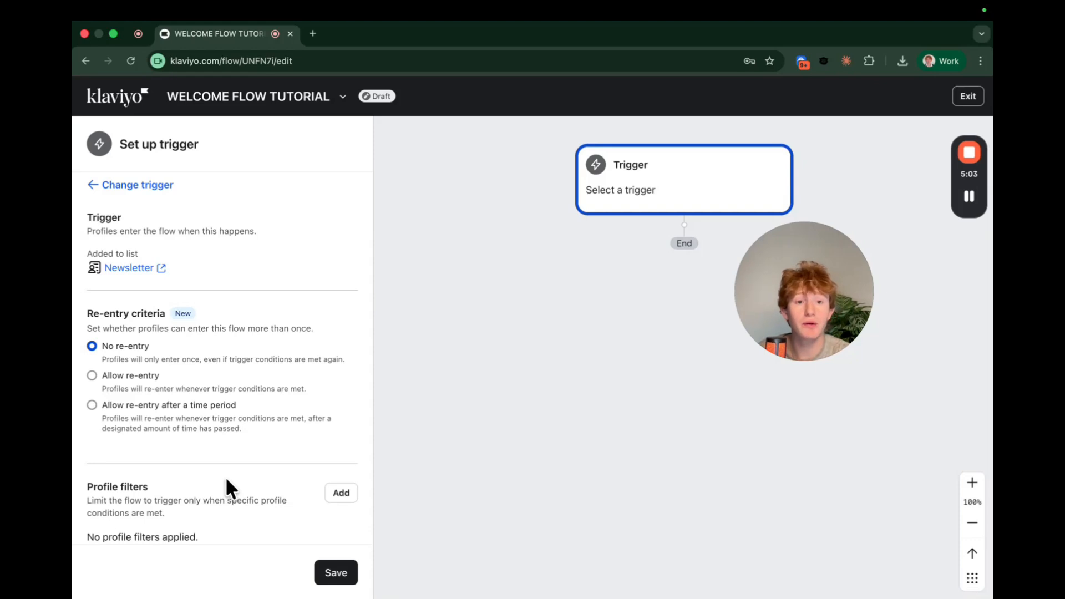
Open the profile filters for the Newsletter trigger.
{"action": "left_click", "coordinate": [343, 497]}
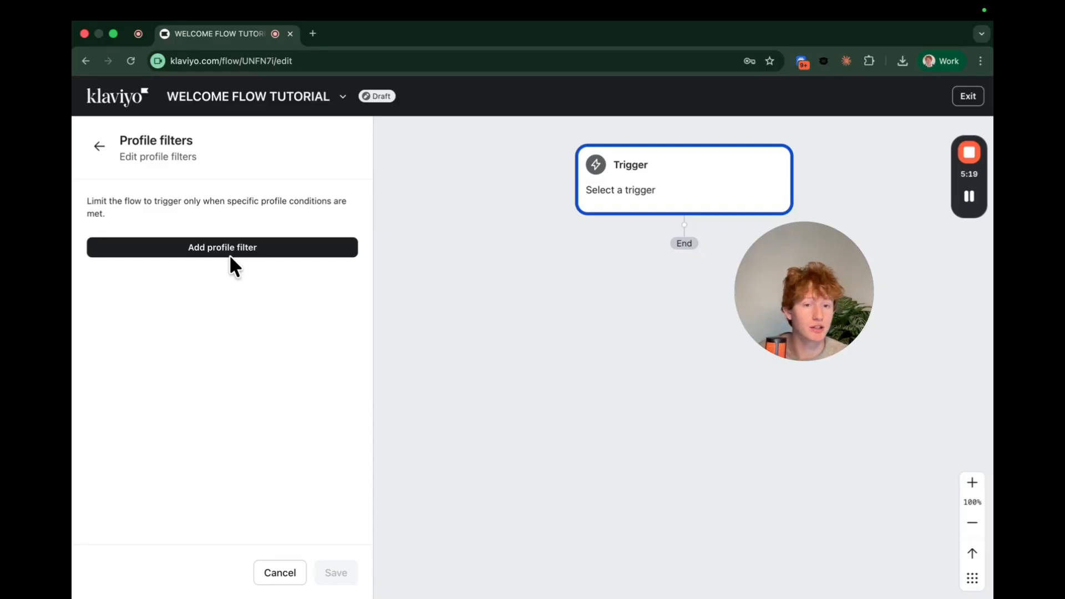
{"action": "left_click", "coordinate": [230, 255]}
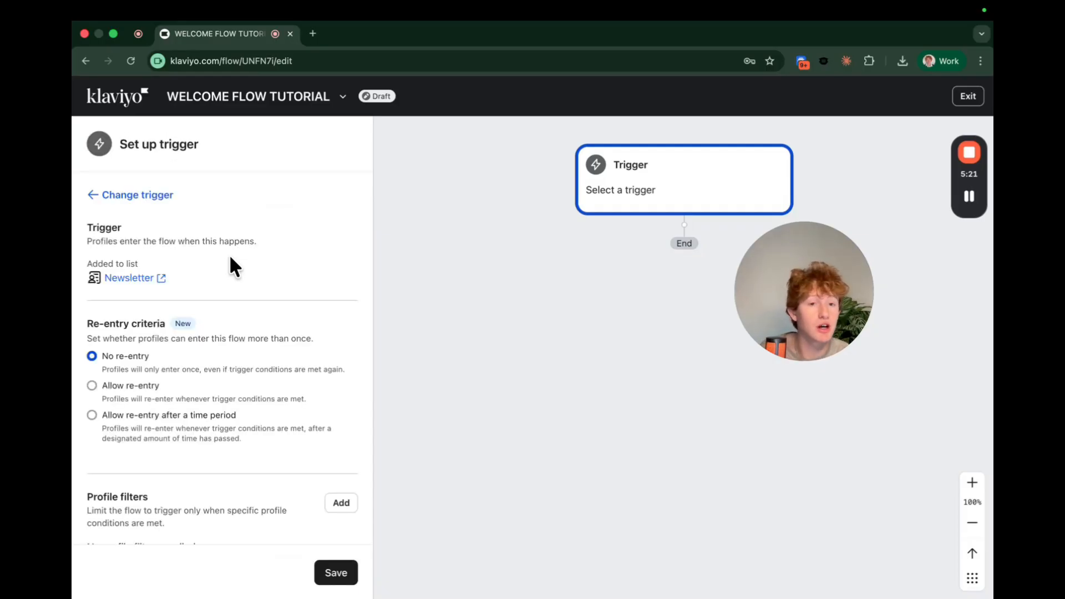
{"action": "scroll", "coordinate": [230, 257], "scroll_direction": "down", "scroll_amount": 1}
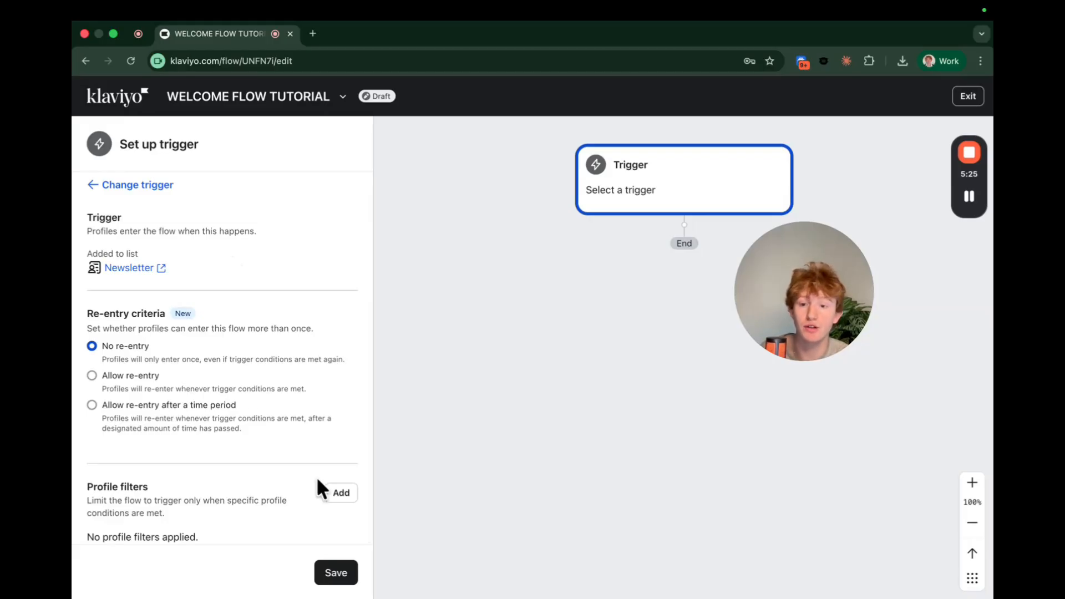
{"action": "left_click", "coordinate": [336, 492]}
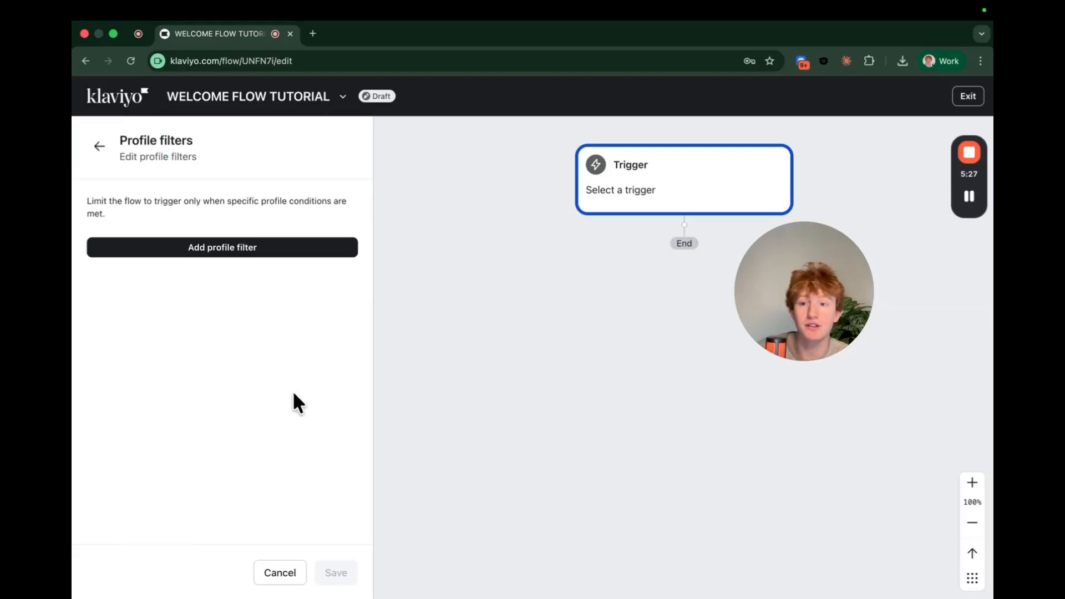
Add a profile filter requiring Placed Order zero times since starting this flow, and save.
{"action": "left_click", "coordinate": [227, 254]}
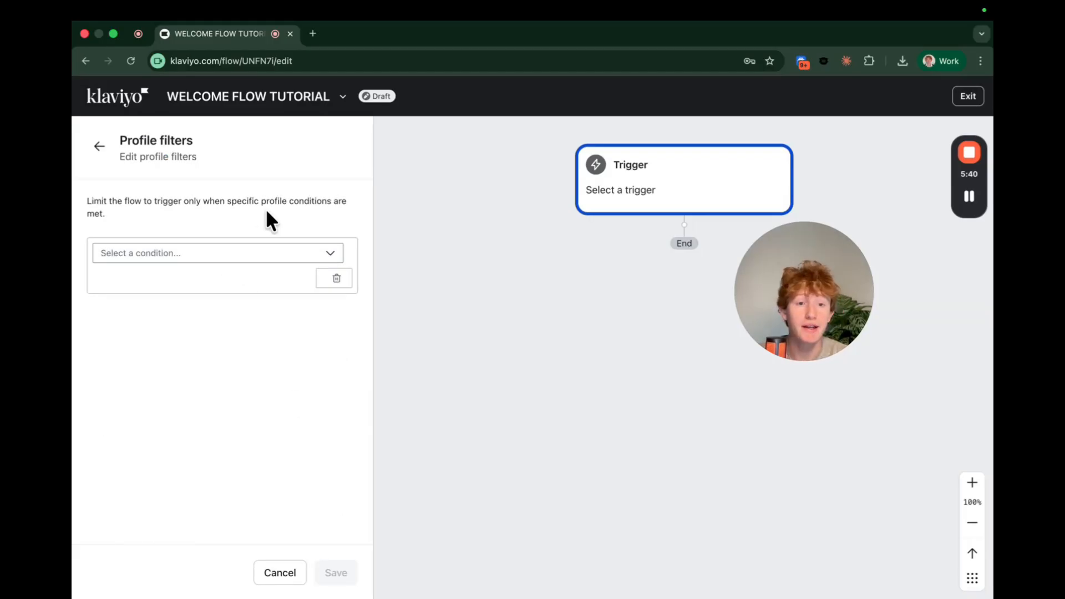
{"action": "left_click", "coordinate": [259, 268]}
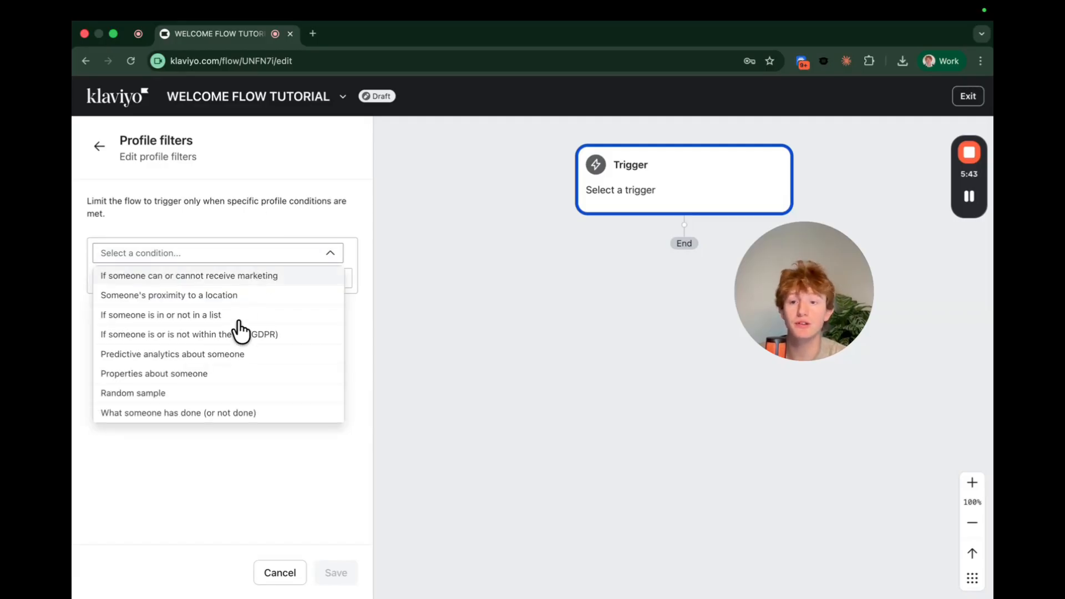
{"action": "left_click", "coordinate": [166, 415]}
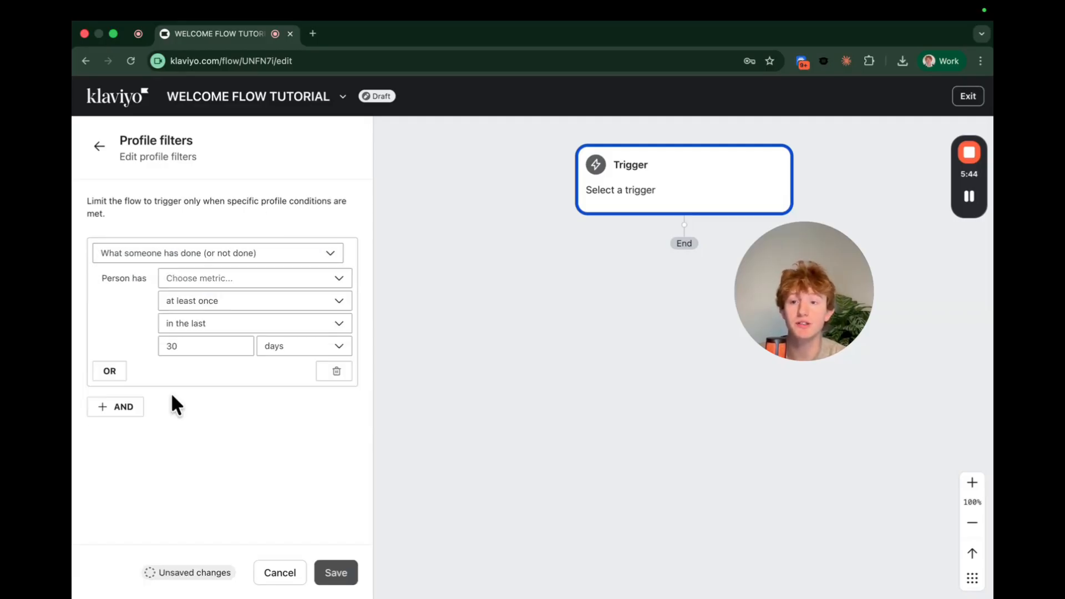
{"action": "left_click", "coordinate": [188, 279]}
{"action": "left_click", "coordinate": [224, 302]}
{"action": "type", "text": "placed"}
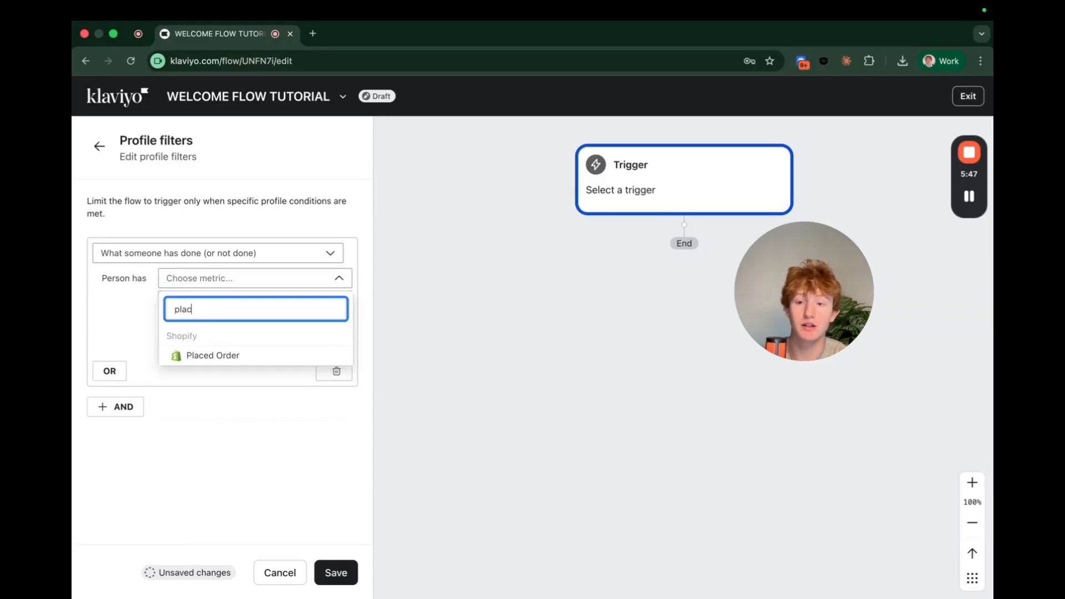
{"action": "left_click", "coordinate": [215, 355]}
{"action": "left_click", "coordinate": [256, 302]}
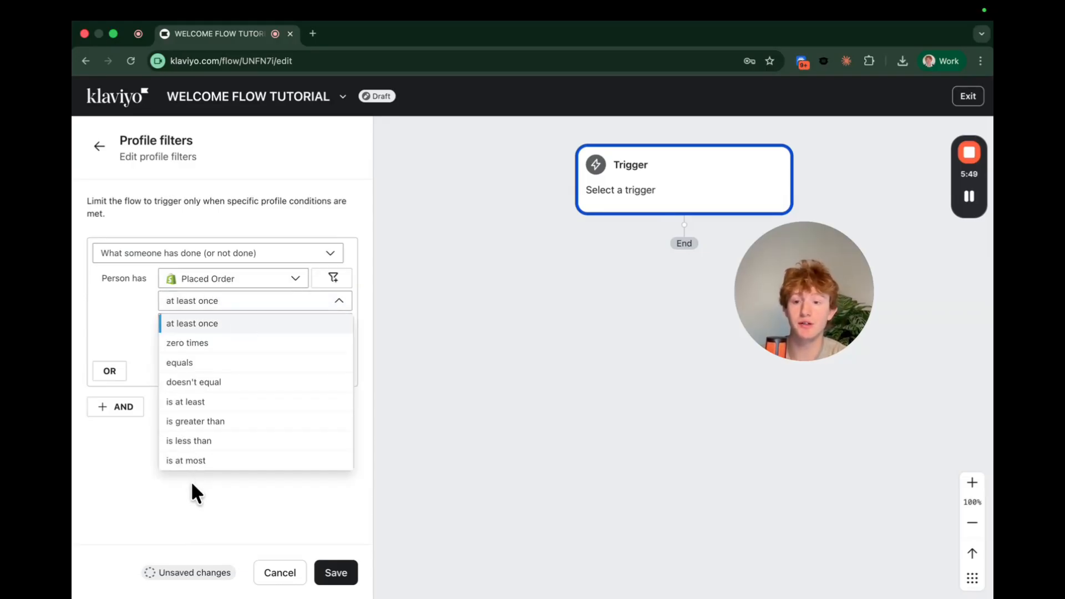
{"action": "left_click", "coordinate": [218, 344]}
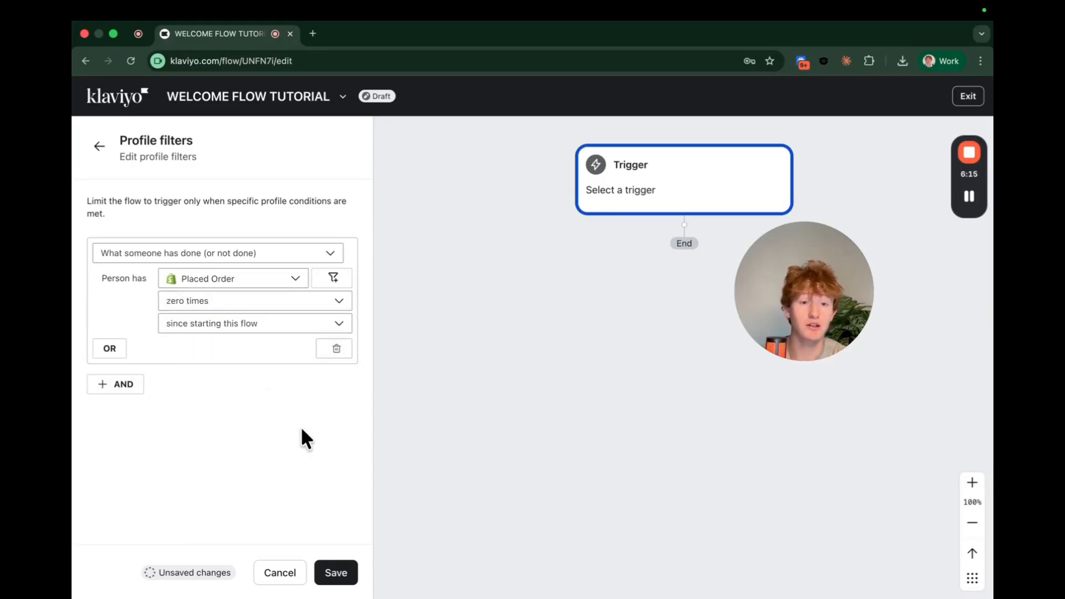
{"action": "left_click", "coordinate": [336, 573]}
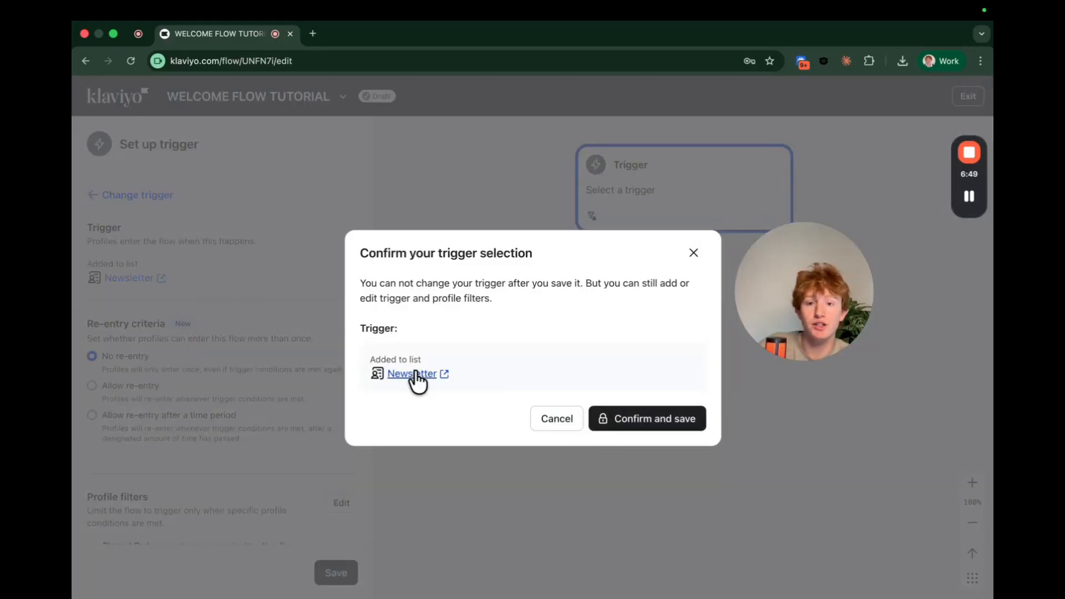
Confirm and save the Added to list Newsletter trigger.
{"action": "left_click", "coordinate": [652, 419]}
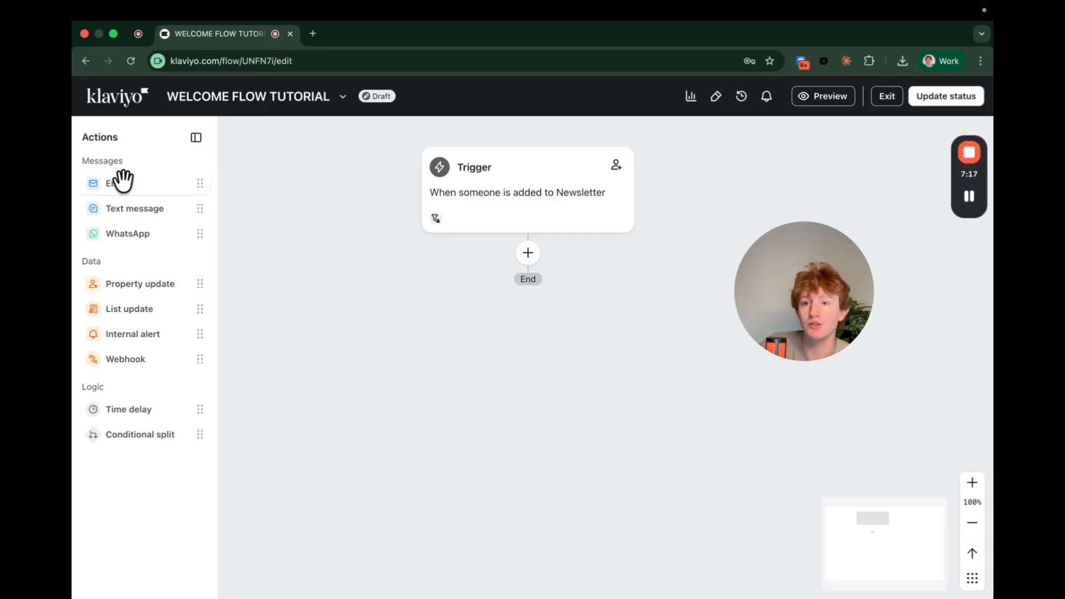
Place an Email step right below the Newsletter trigger and review its details.
{"action": "left_click_drag", "start_coordinate": [139, 182], "coordinate": [522, 243]}
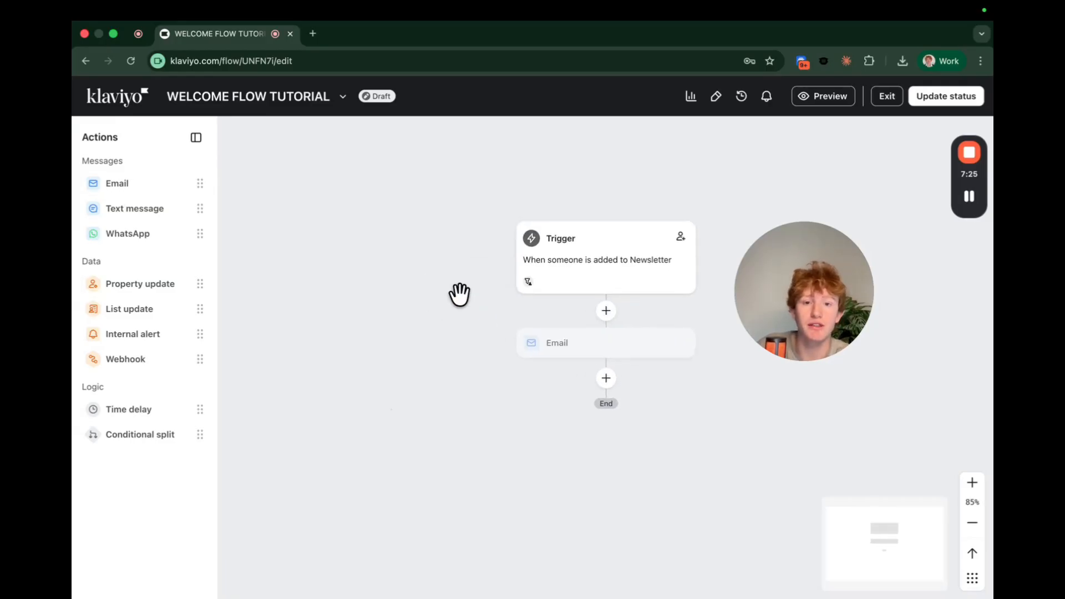
{"action": "left_click", "coordinate": [150, 305]}
{"action": "scroll", "coordinate": [139, 313], "scroll_direction": "down", "scroll_amount": 3}
{"action": "scroll", "coordinate": [194, 388], "scroll_direction": "up", "scroll_amount": 5}
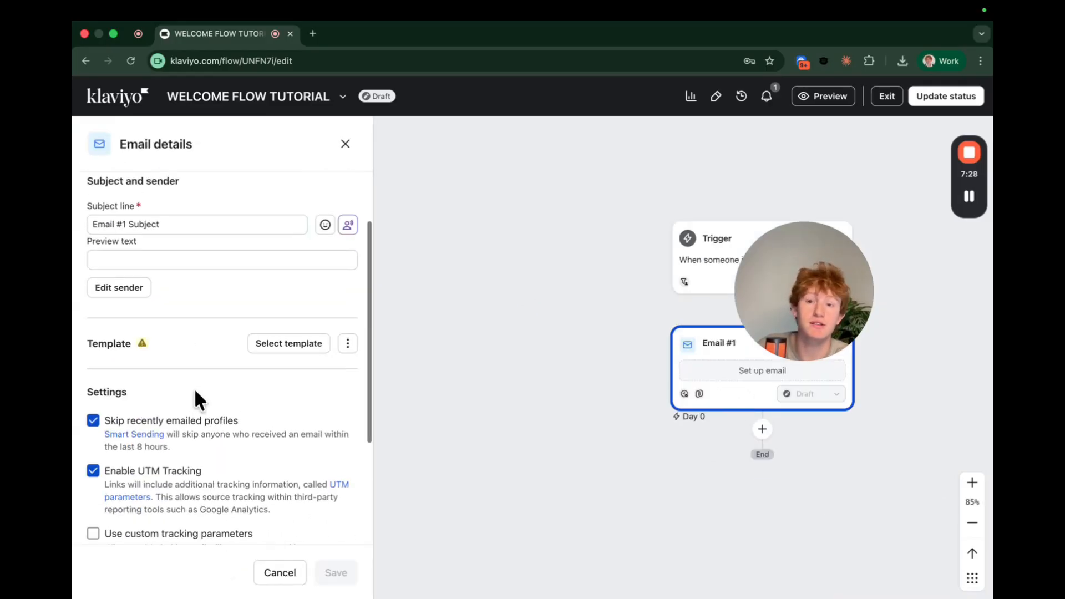
{"action": "left_click", "coordinate": [346, 144]}
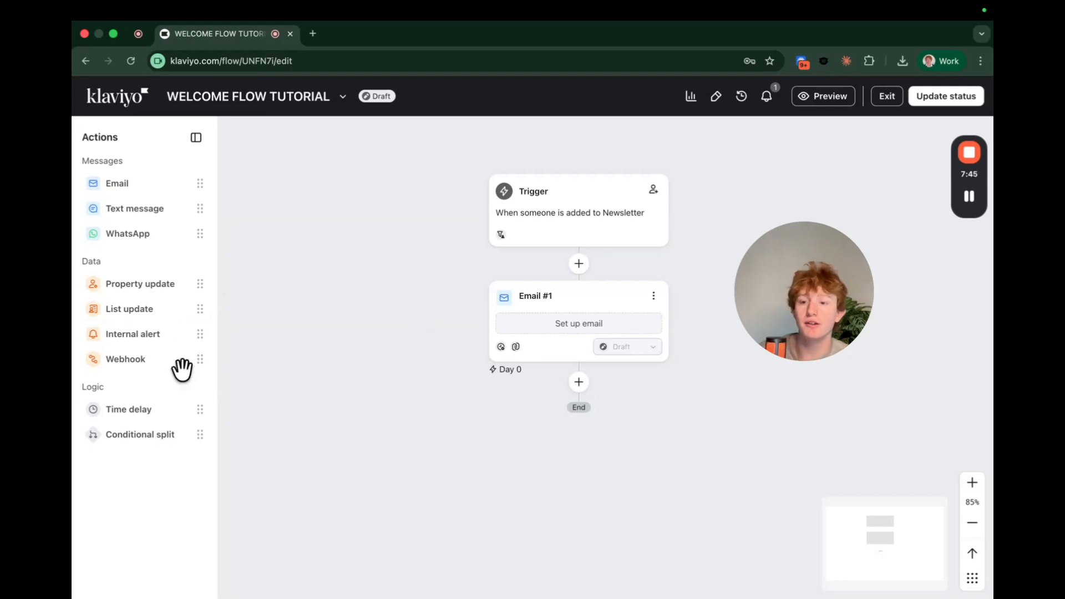
Add a time delay of 1 day below Email #1 and save it.
{"action": "left_click_drag", "start_coordinate": [577, 381], "coordinate": [578, 381]}
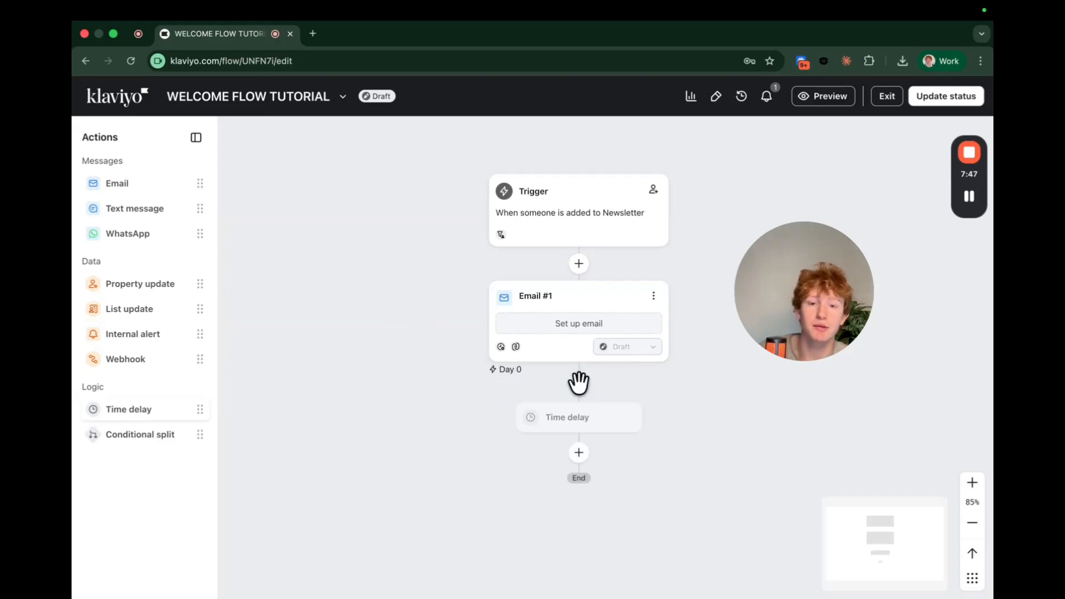
{"action": "left_click", "coordinate": [201, 237]}
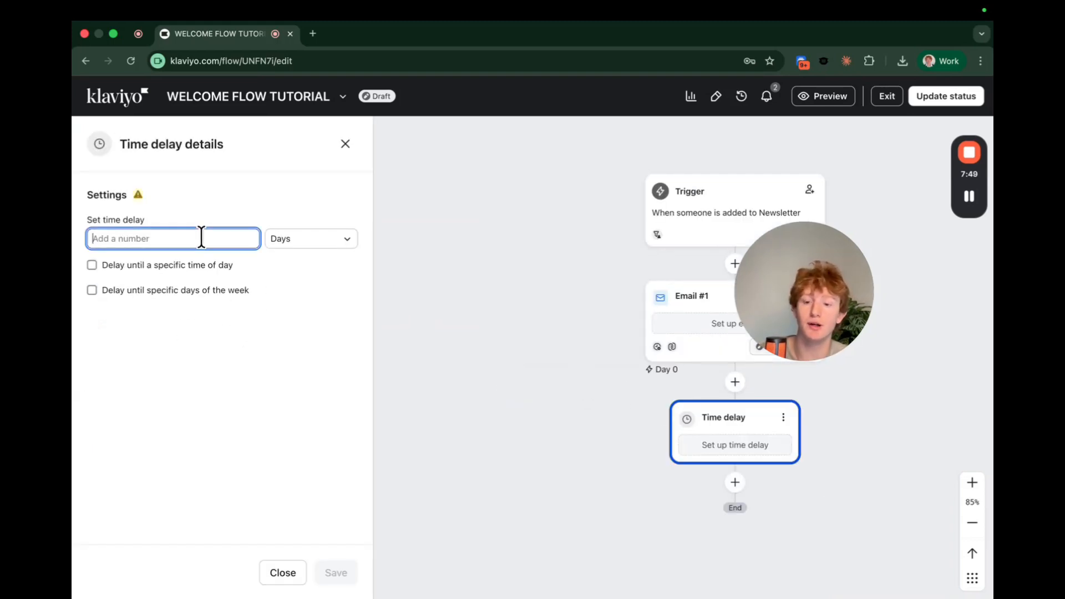
{"action": "type", "text": "1"}
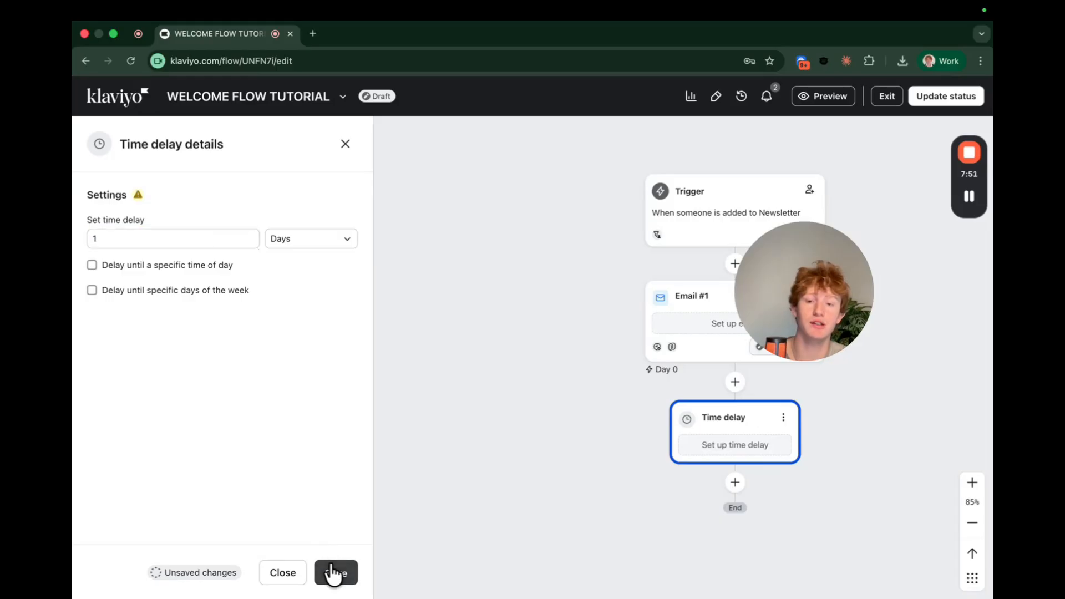
{"action": "left_click", "coordinate": [333, 571]}
{"action": "scroll", "coordinate": [494, 388], "scroll_direction": "down", "scroll_amount": 1}
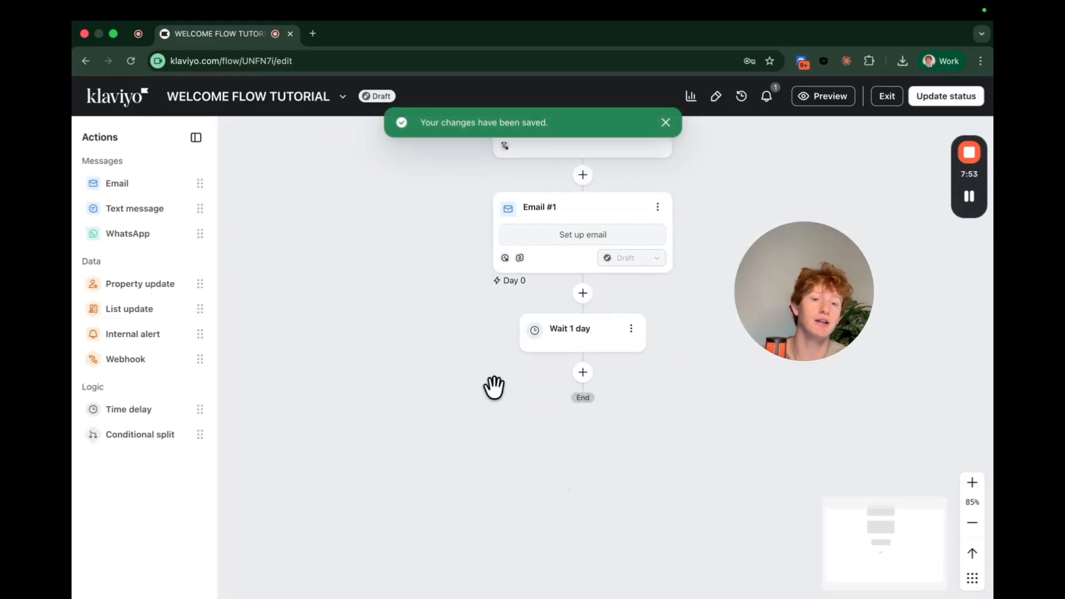
{"action": "scroll", "coordinate": [493, 387], "scroll_direction": "down", "scroll_amount": 4}
{"action": "scroll", "coordinate": [493, 387], "scroll_direction": "up", "scroll_amount": 1}
{"action": "scroll", "coordinate": [493, 387], "scroll_direction": "up", "scroll_amount": 2}
{"action": "scroll", "coordinate": [494, 387], "scroll_direction": "up", "scroll_amount": 1}
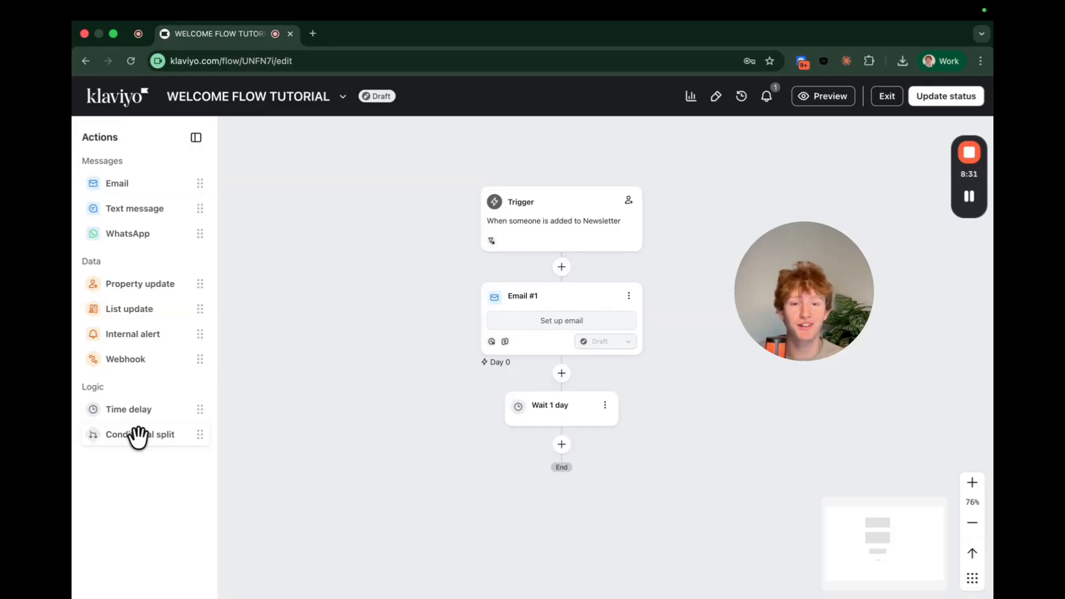
Insert a conditional split after the trigger using a 50% Random sample, and save it.
{"action": "left_click_drag", "start_coordinate": [138, 436], "coordinate": [241, 441]}
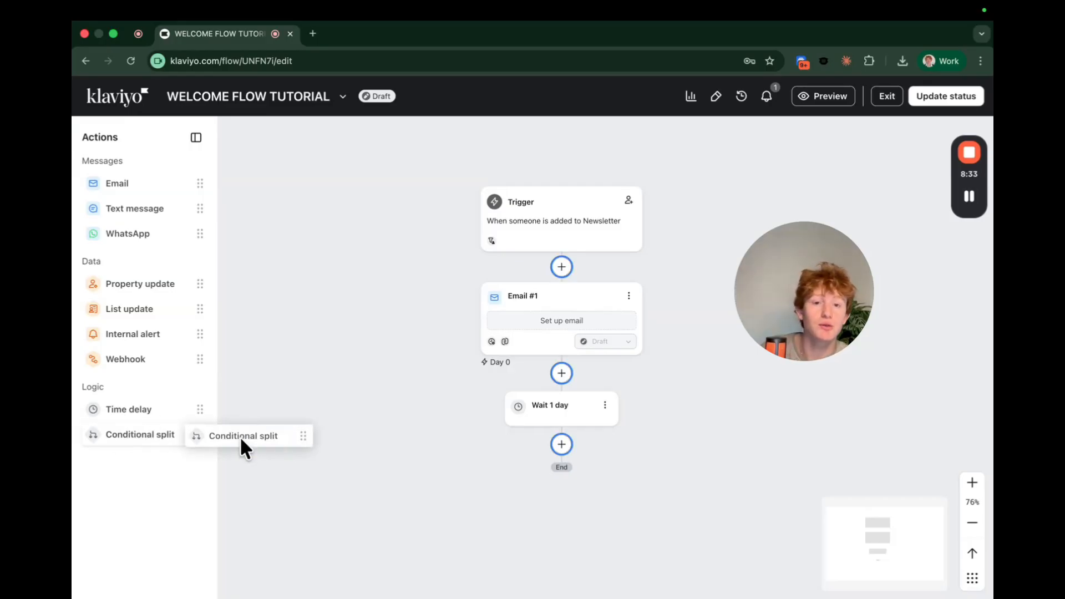
{"action": "left_click_drag", "start_coordinate": [241, 442], "coordinate": [551, 267]}
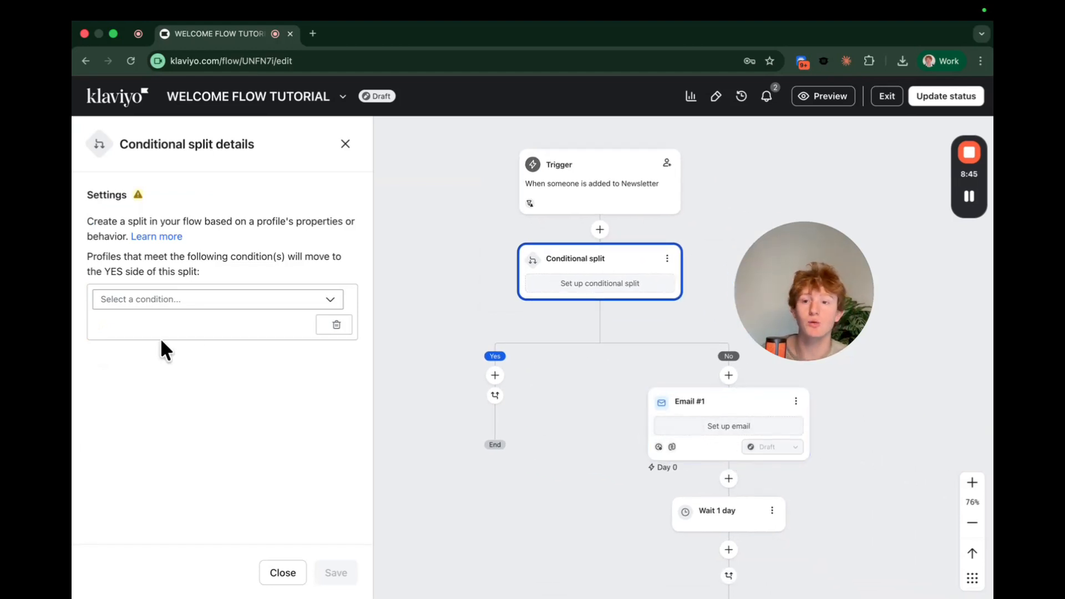
{"action": "left_click", "coordinate": [181, 310]}
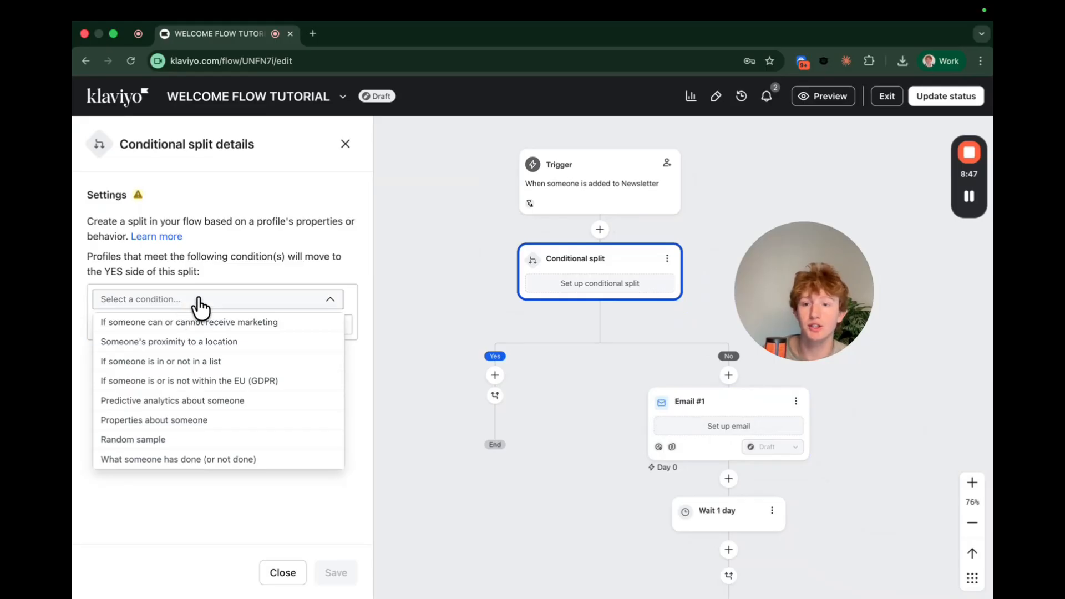
{"action": "left_click", "coordinate": [171, 441]}
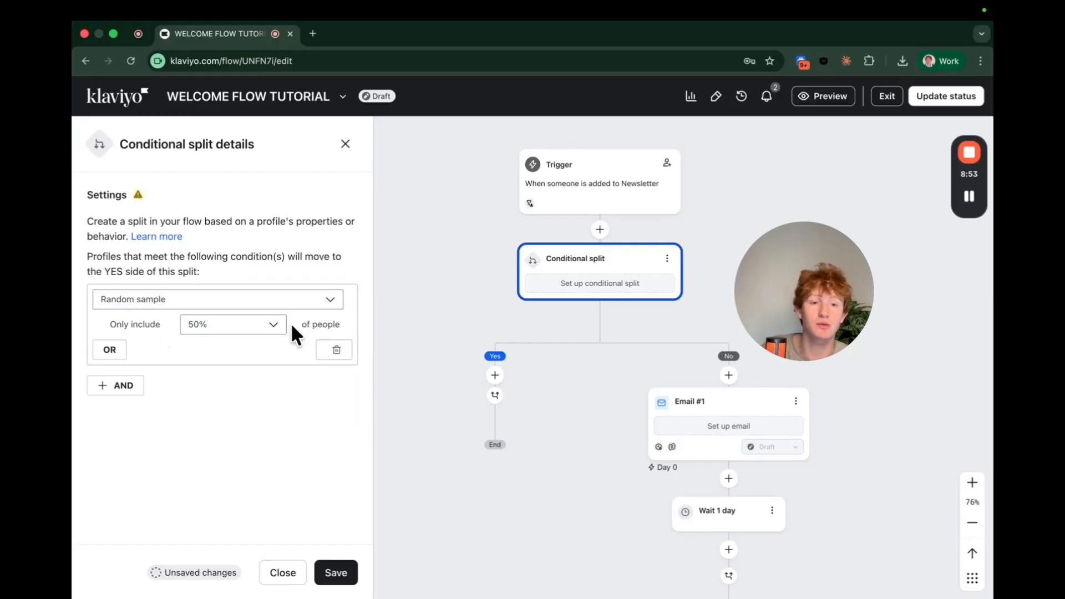
{"action": "left_click", "coordinate": [336, 573]}
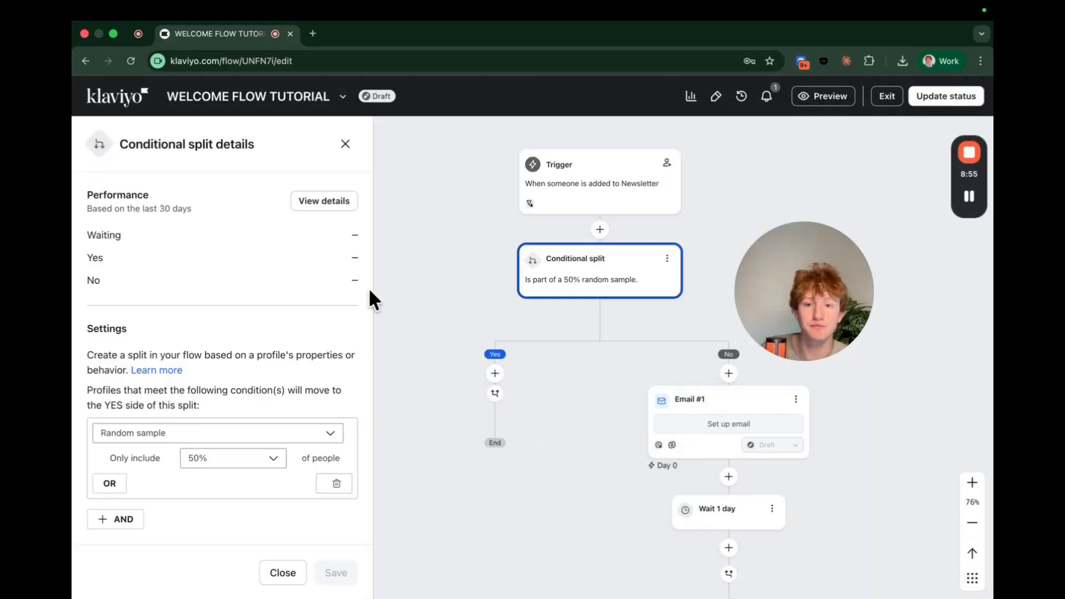
{"action": "left_click", "coordinate": [345, 157]}
Clone Email #1 and move the copy onto the split's Yes branch.
{"action": "left_click", "coordinate": [640, 399]}
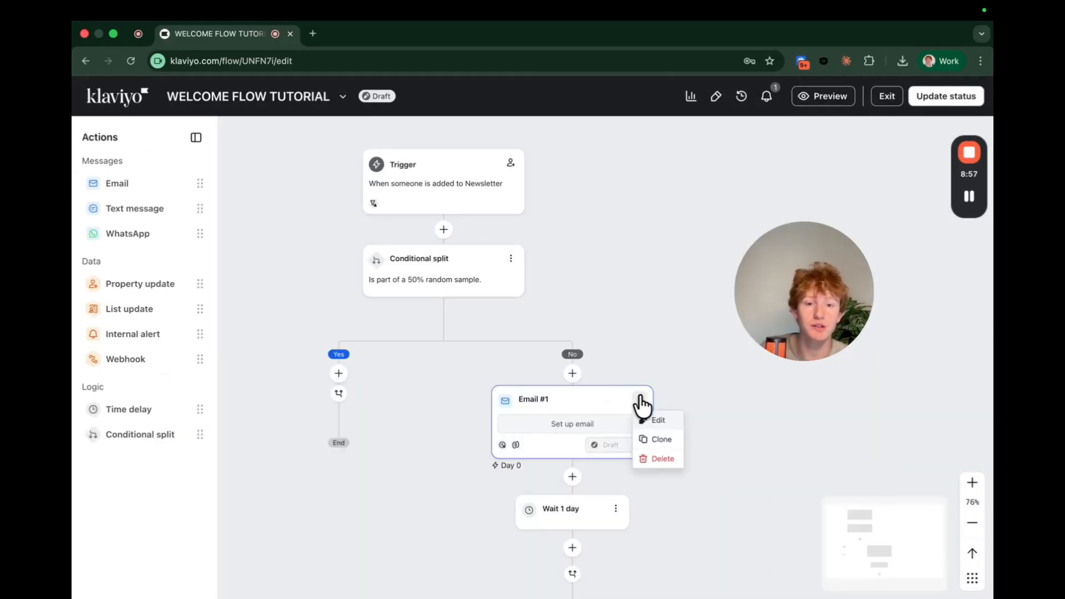
{"action": "left_click", "coordinate": [652, 439]}
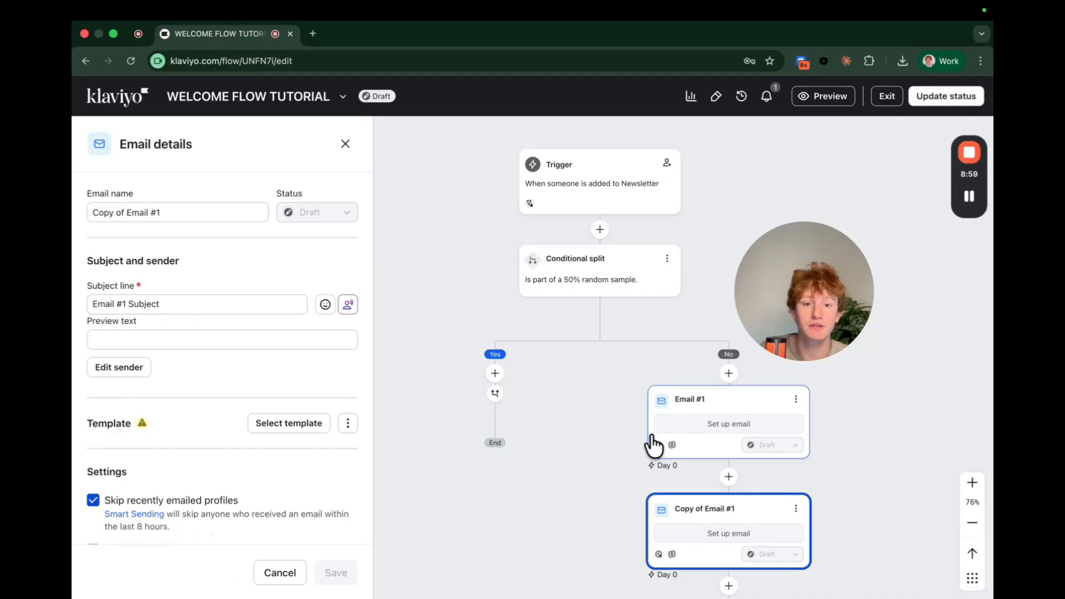
{"action": "left_click_drag", "start_coordinate": [689, 518], "coordinate": [468, 361]}
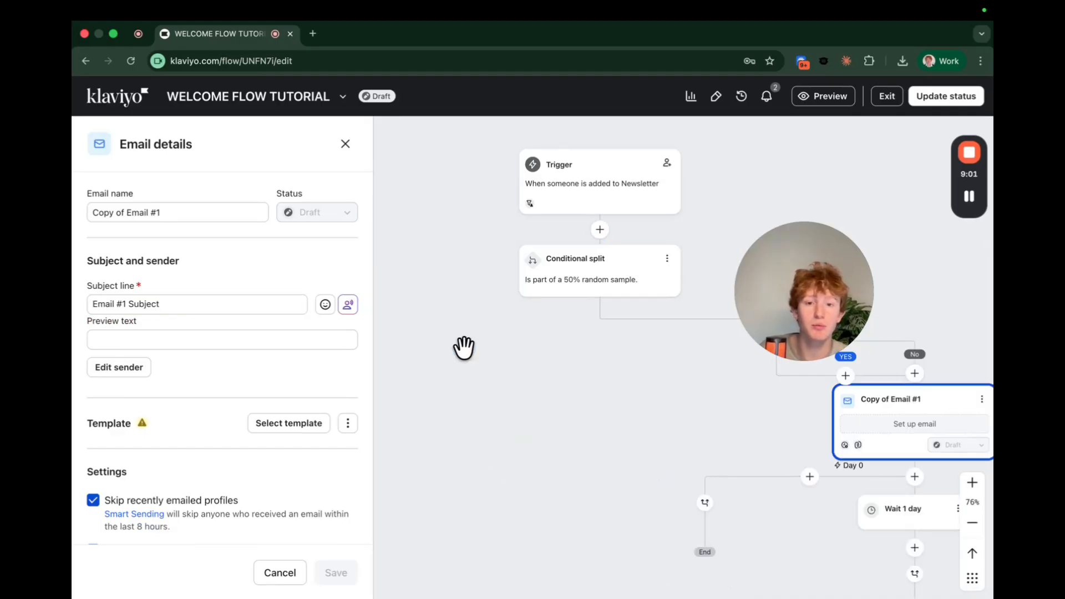
{"action": "scroll", "coordinate": [463, 347], "scroll_direction": "down", "scroll_amount": 5}
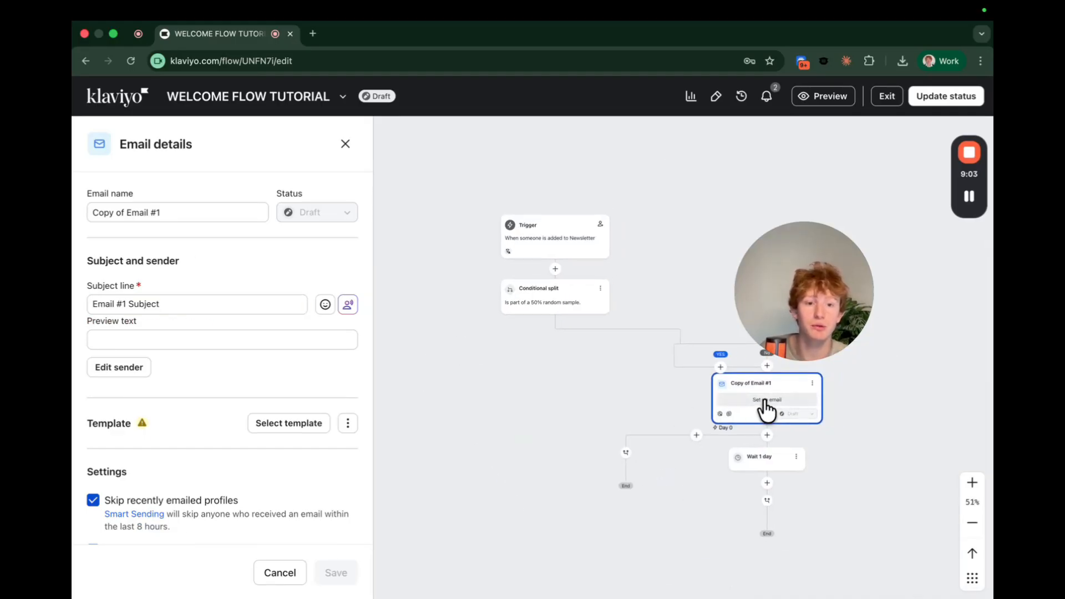
{"action": "scroll", "coordinate": [763, 398], "scroll_direction": "right", "scroll_amount": 3}
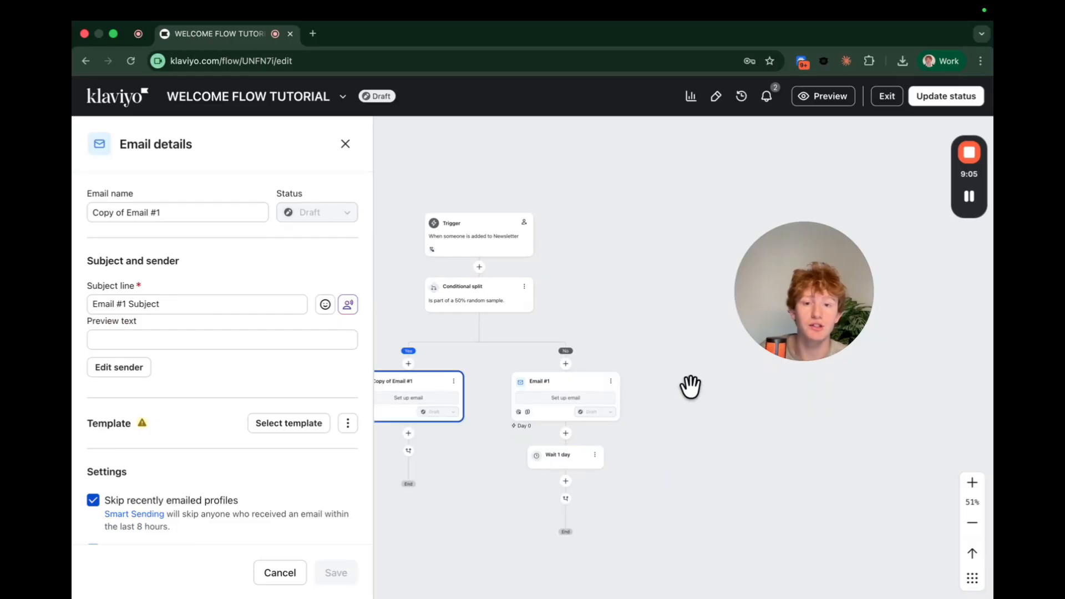
{"action": "scroll", "coordinate": [573, 427], "scroll_direction": "down", "scroll_amount": 1}
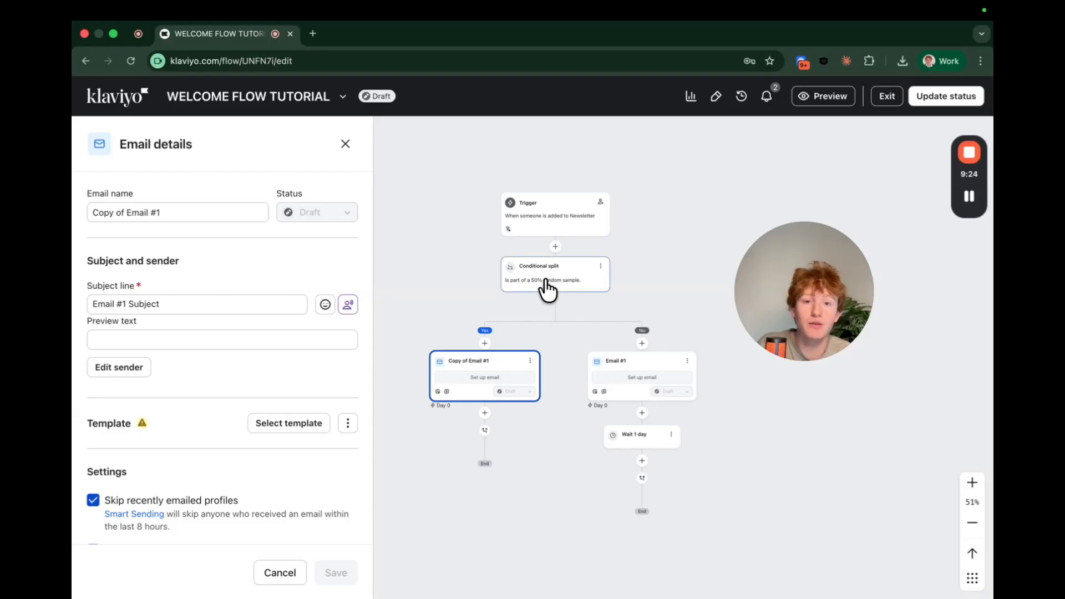
{"action": "scroll", "coordinate": [627, 300], "scroll_direction": "down", "scroll_amount": 1}
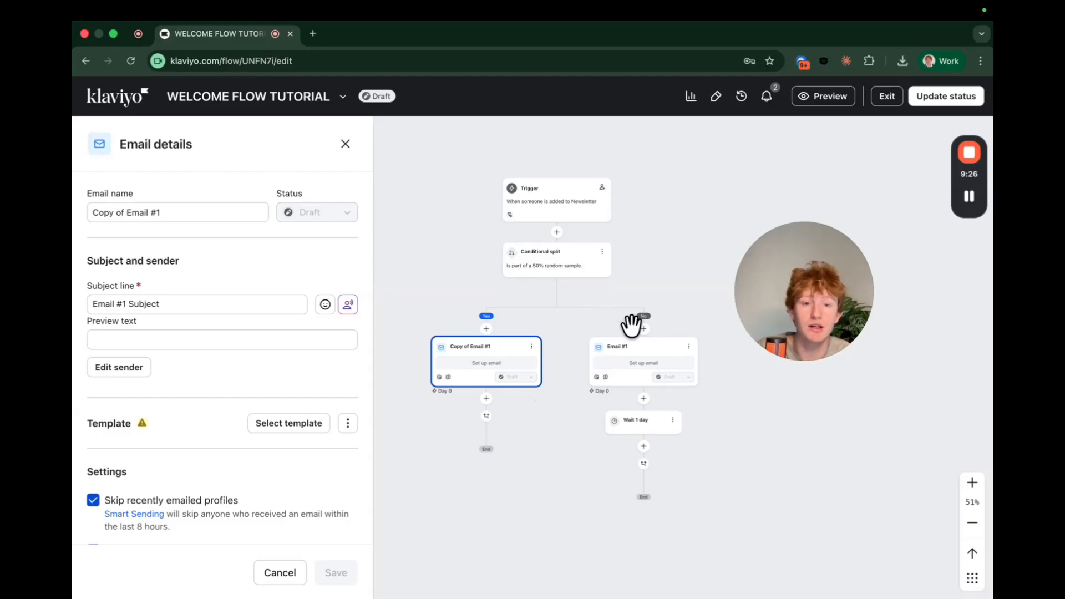
Replace Copy of Email #1's subject line with 'TEST 1' and save it.
{"action": "left_click", "coordinate": [114, 293]}
{"action": "triple_click", "coordinate": [139, 302]}
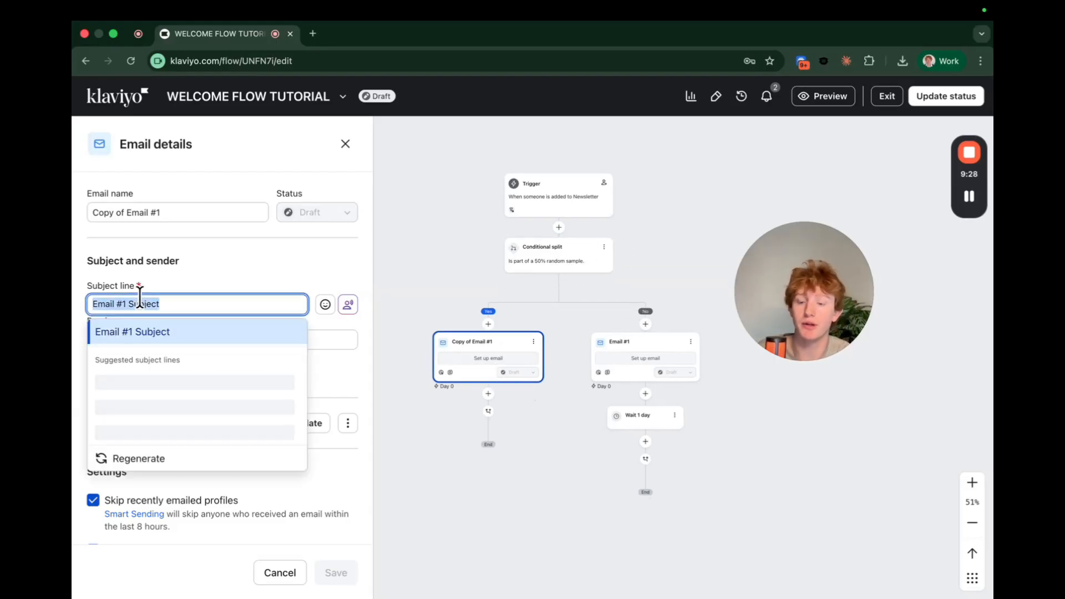
{"action": "type", "text": "TEST 1"}
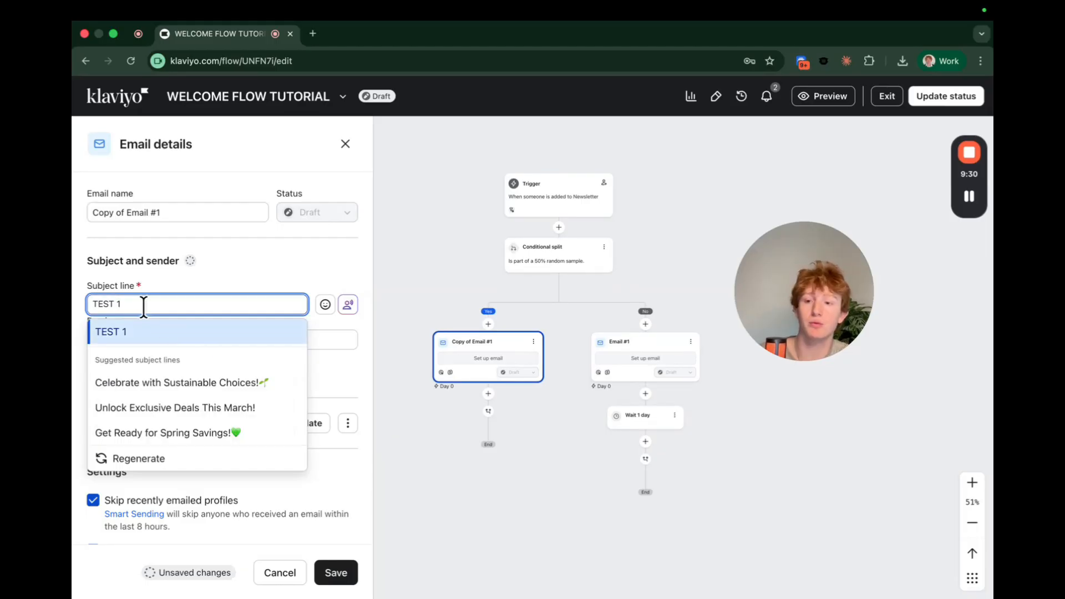
{"action": "left_click", "coordinate": [349, 567]}
Replace Email #1's subject line with 'TEST 2' and save it.
{"action": "left_click", "coordinate": [642, 350]}
{"action": "left_click", "coordinate": [145, 302]}
{"action": "triple_click", "coordinate": [144, 303]}
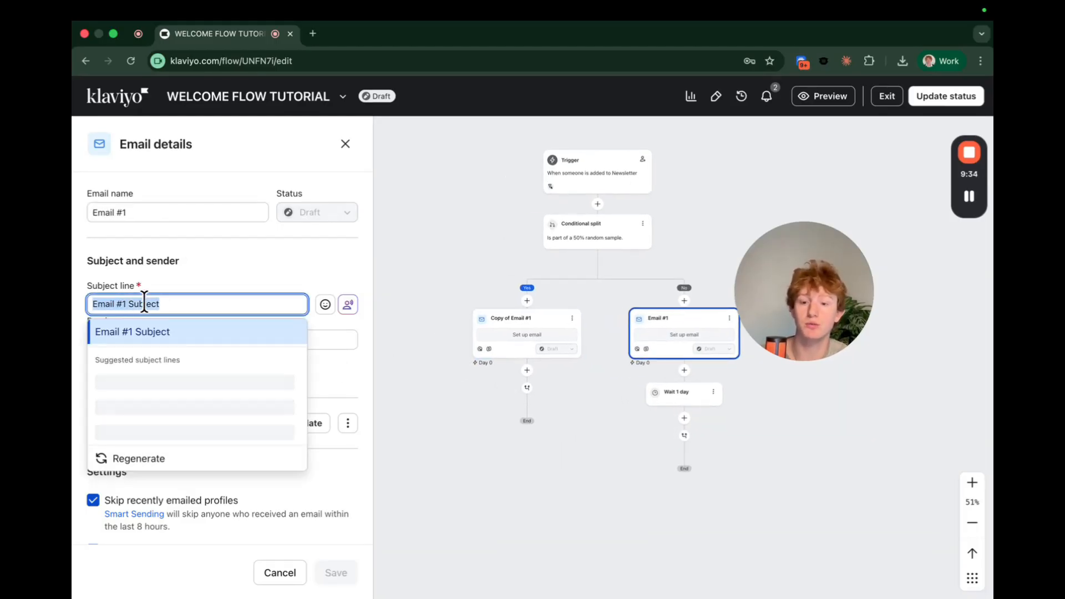
{"action": "type", "text": "TEST 2"}
{"action": "left_click", "coordinate": [329, 562]}
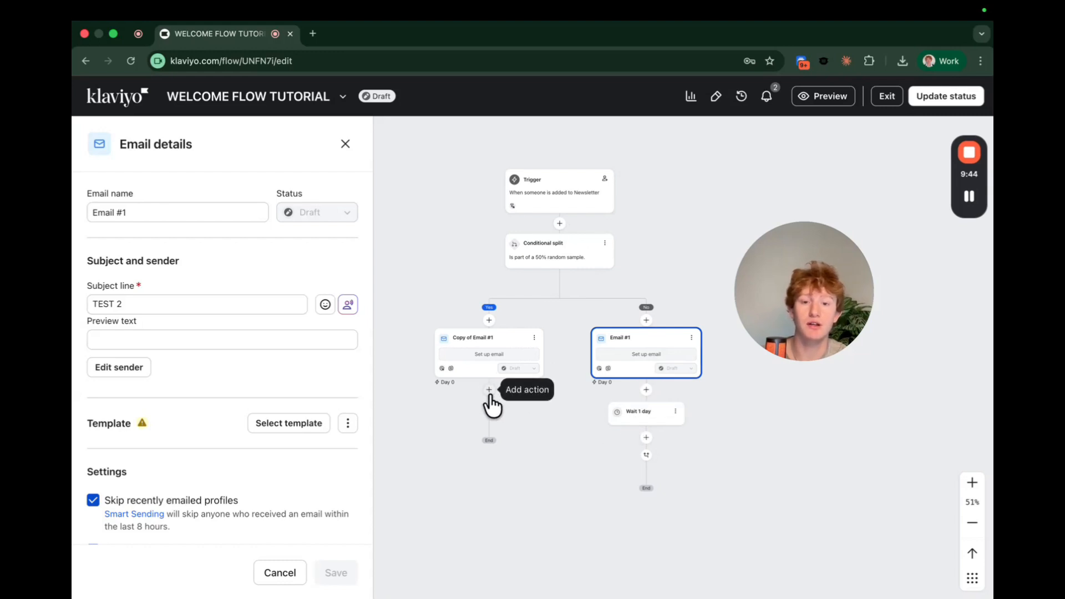
Drag the Yes branch's join below Copy of Email #1 onto the No branch path toward the 1-day wait.
{"action": "left_click_drag", "start_coordinate": [490, 411], "coordinate": [656, 389]}
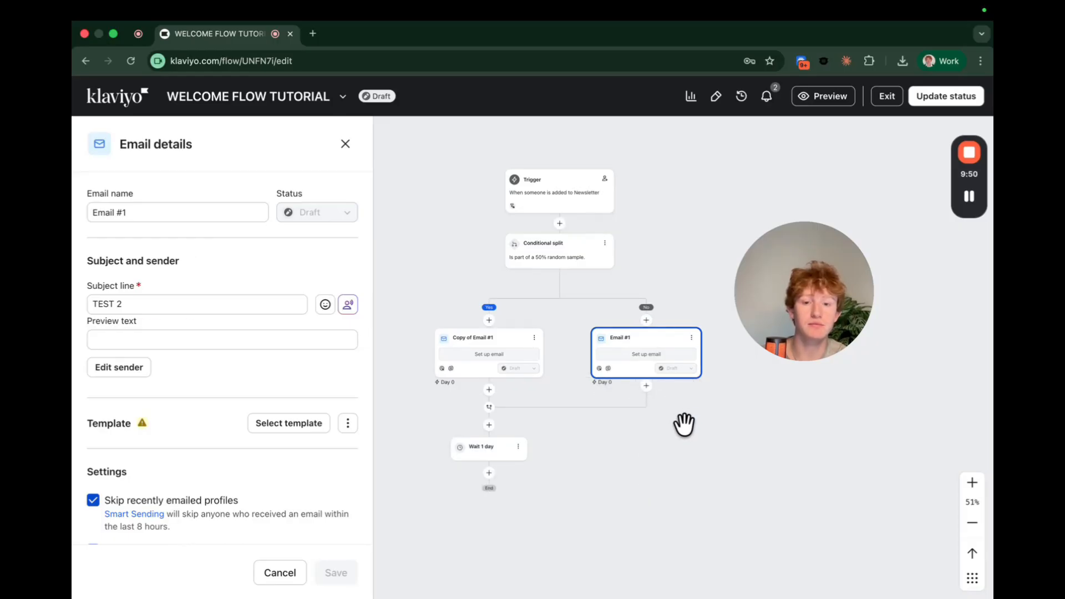
{"action": "scroll", "coordinate": [684, 425], "scroll_direction": "down", "scroll_amount": 1}
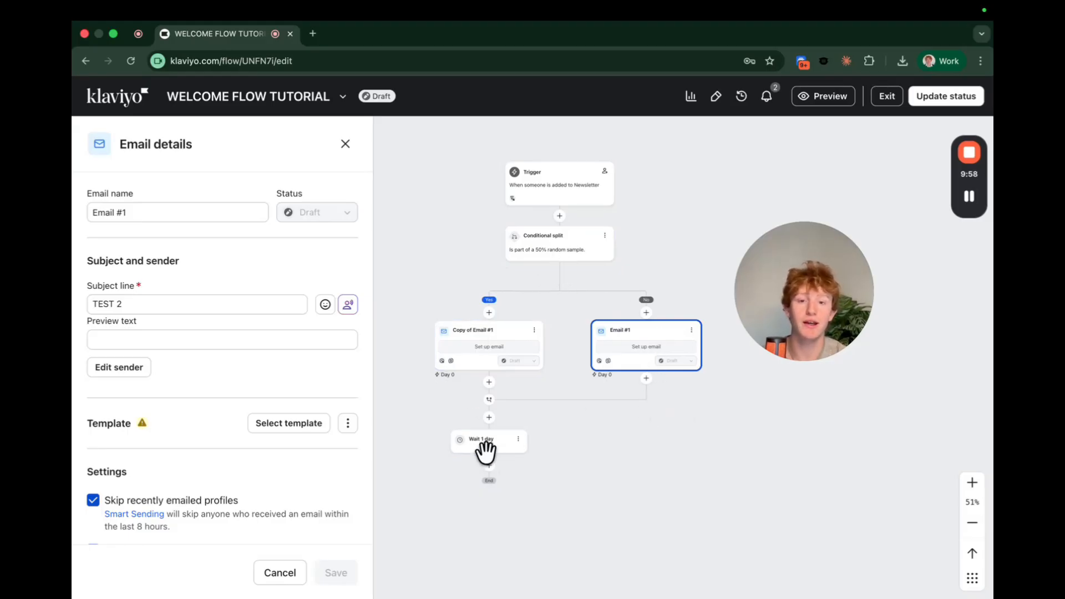
{"action": "scroll", "coordinate": [502, 516], "scroll_direction": "down", "scroll_amount": 2}
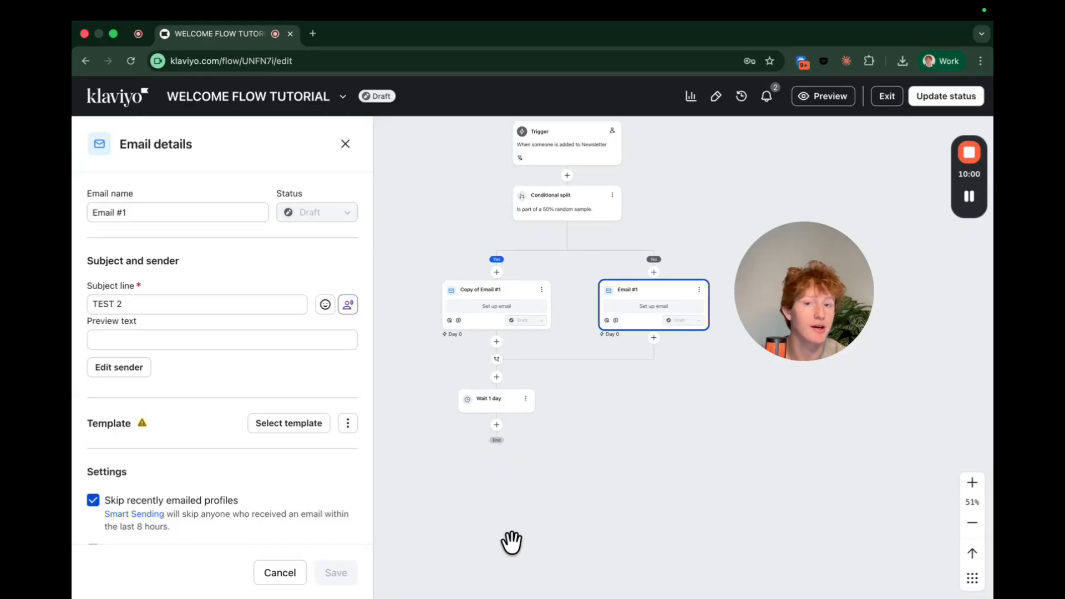
{"action": "scroll", "coordinate": [511, 542], "scroll_direction": "up", "scroll_amount": 1}
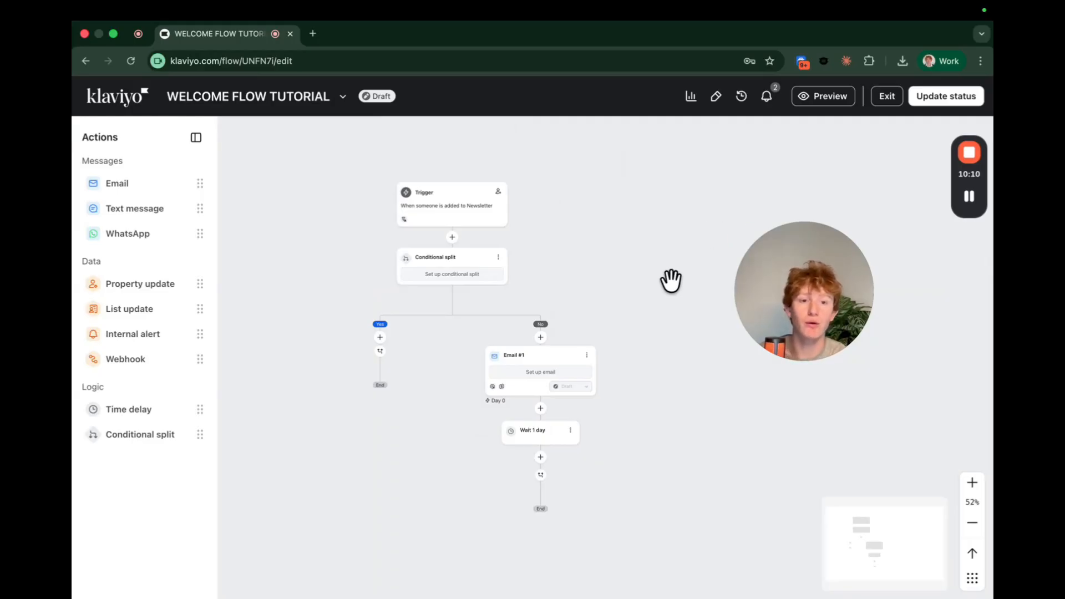
Open the Trigger panel and inspect the Newsletter list, re-entry criteria and Placed Order profile filter.
{"action": "scroll", "coordinate": [671, 281], "scroll_direction": "up", "scroll_amount": 3}
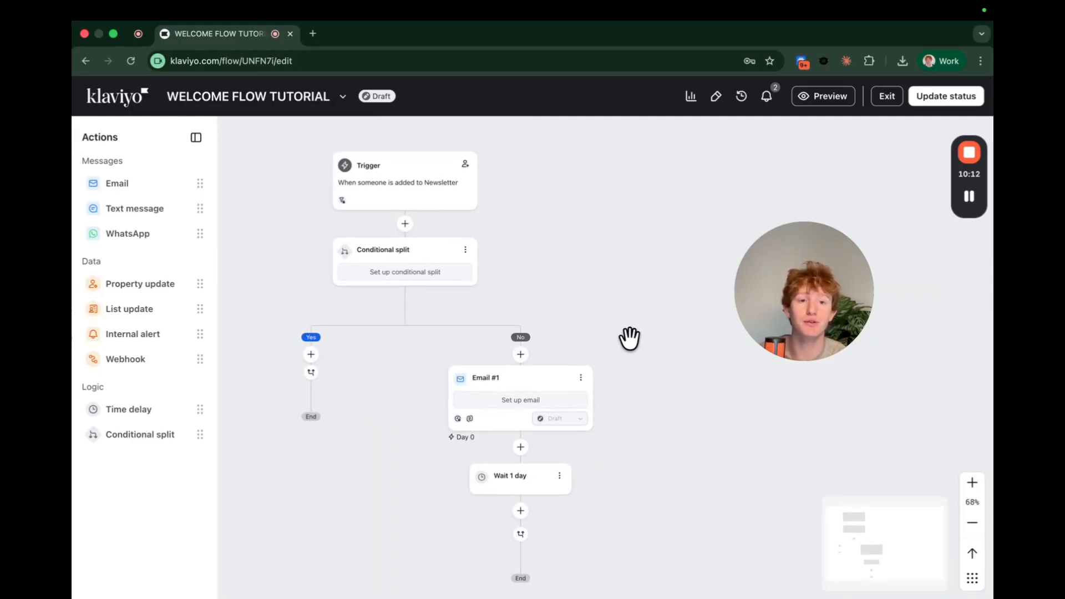
{"action": "scroll", "coordinate": [643, 338], "scroll_direction": "down", "scroll_amount": 3}
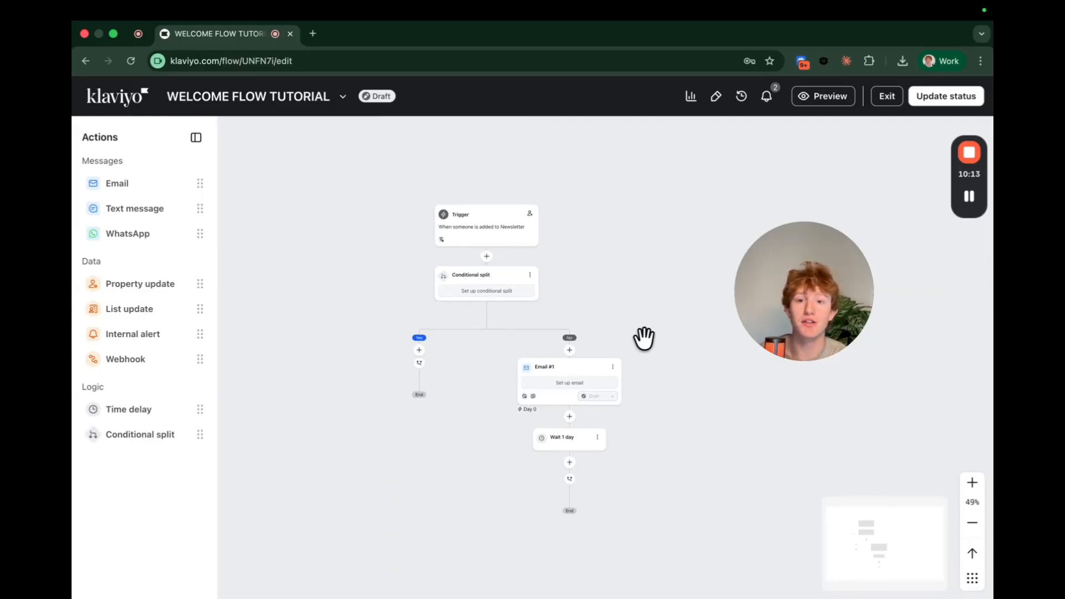
{"action": "left_click", "coordinate": [512, 235]}
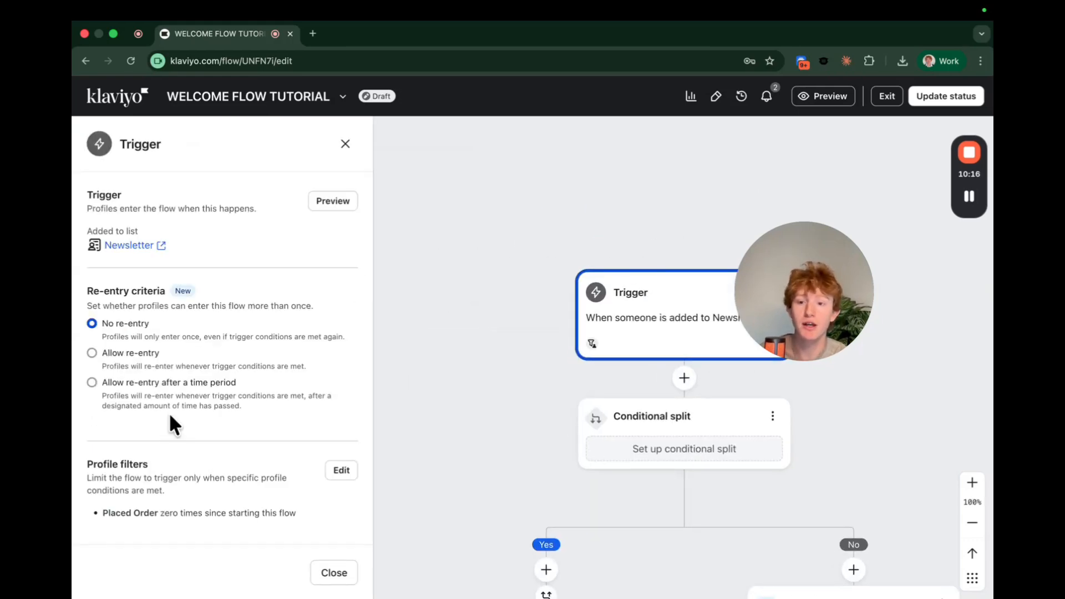
{"action": "left_click_drag", "start_coordinate": [298, 511], "coordinate": [135, 511]}
{"action": "left_click", "coordinate": [102, 511]}
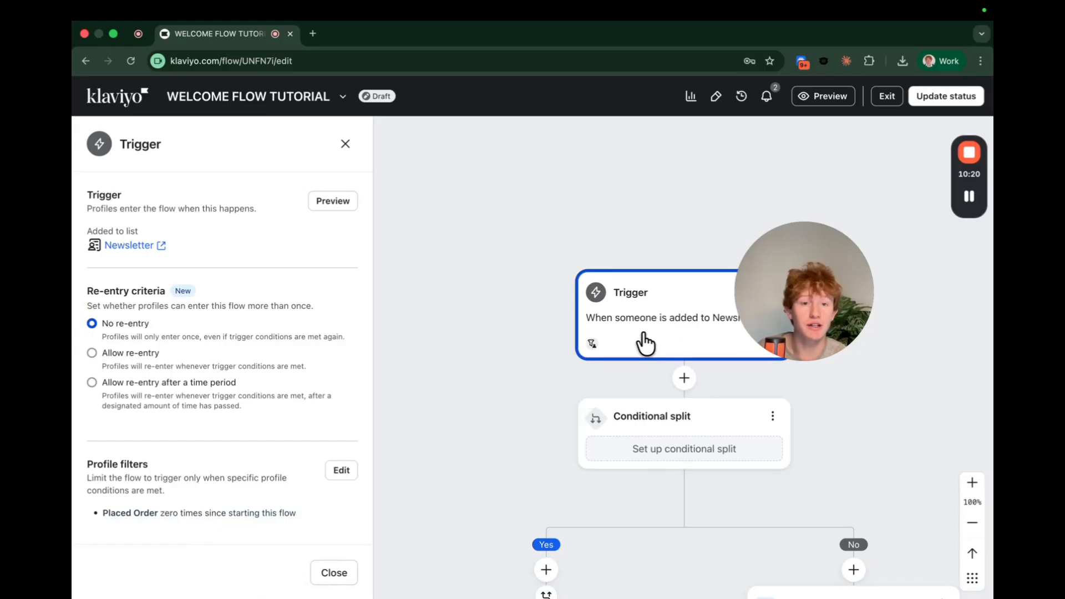
{"action": "scroll", "coordinate": [647, 340], "scroll_direction": "down", "scroll_amount": 5}
{"action": "scroll", "coordinate": [592, 435], "scroll_direction": "down", "scroll_amount": 2}
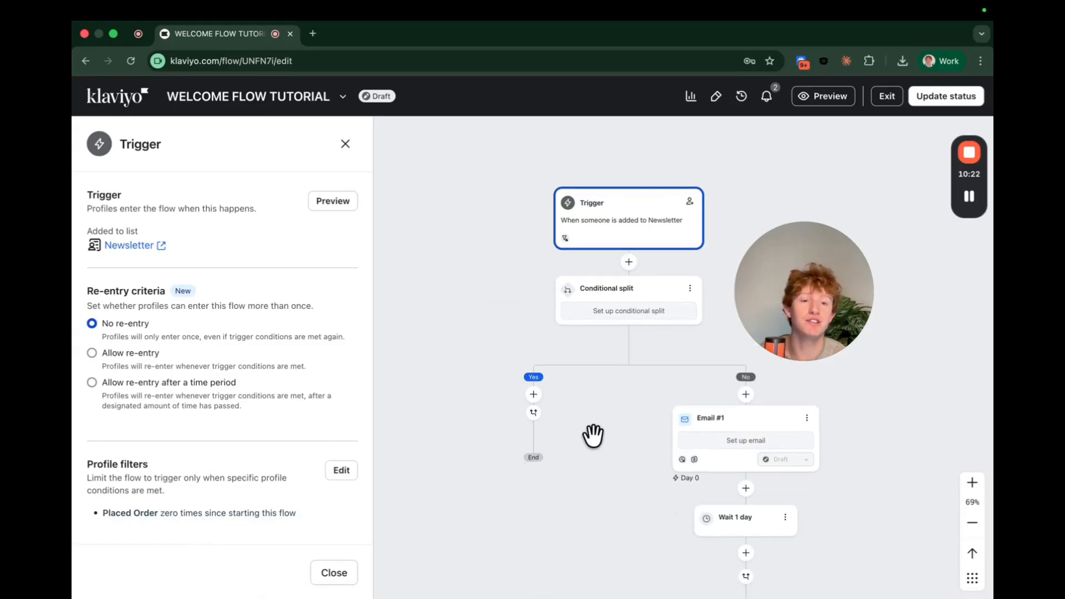
{"action": "scroll", "coordinate": [625, 438], "scroll_direction": "right", "scroll_amount": 1}
{"action": "scroll", "coordinate": [666, 362], "scroll_direction": "right", "scroll_amount": 1}
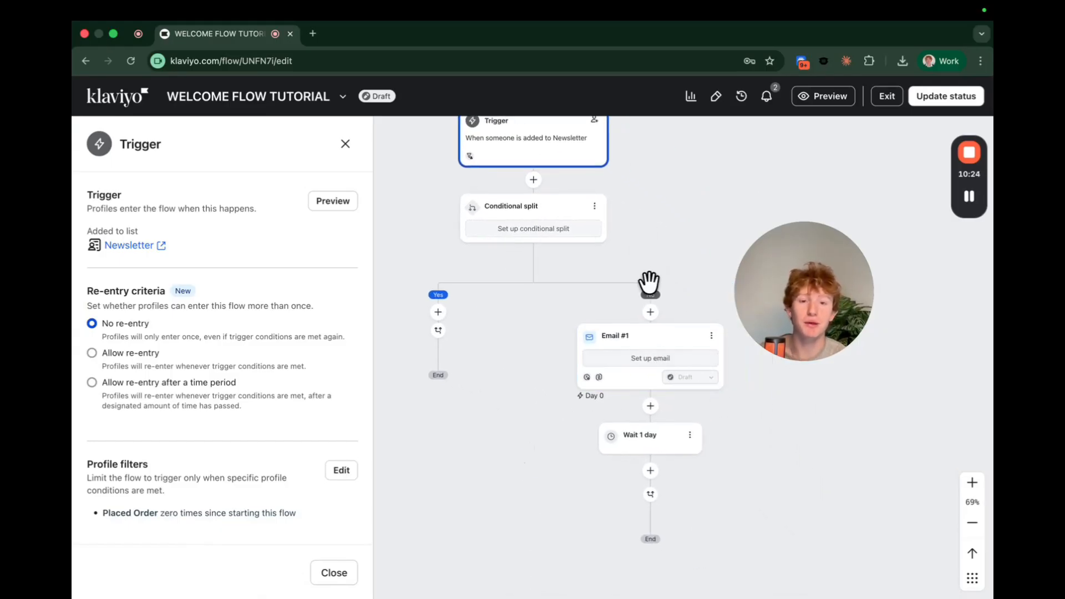
{"action": "scroll", "coordinate": [626, 337], "scroll_direction": "down", "scroll_amount": 3}
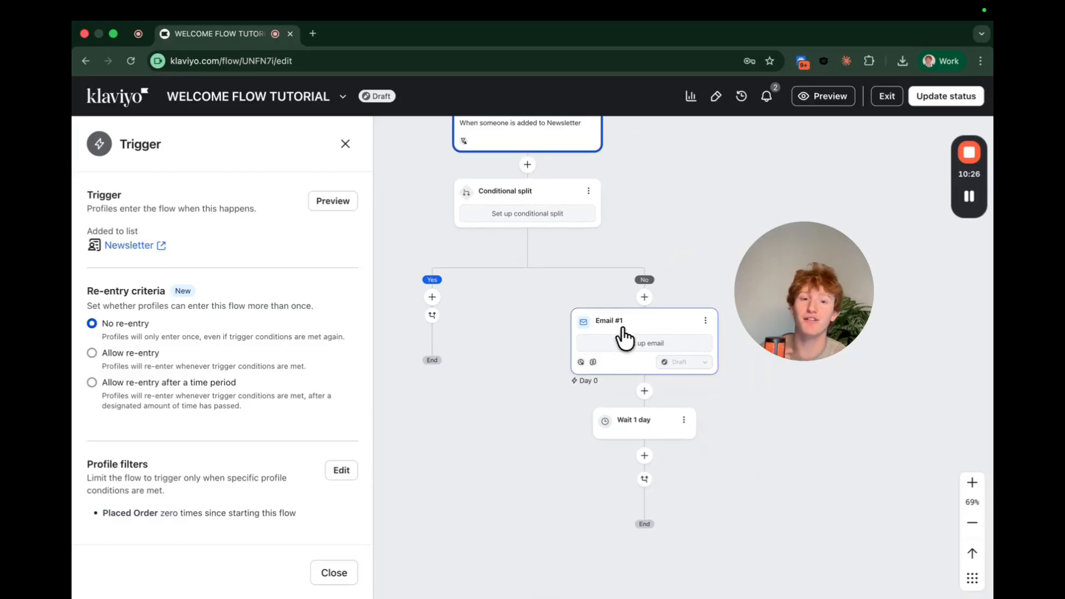
{"action": "scroll", "coordinate": [621, 327], "scroll_direction": "up", "scroll_amount": 5}
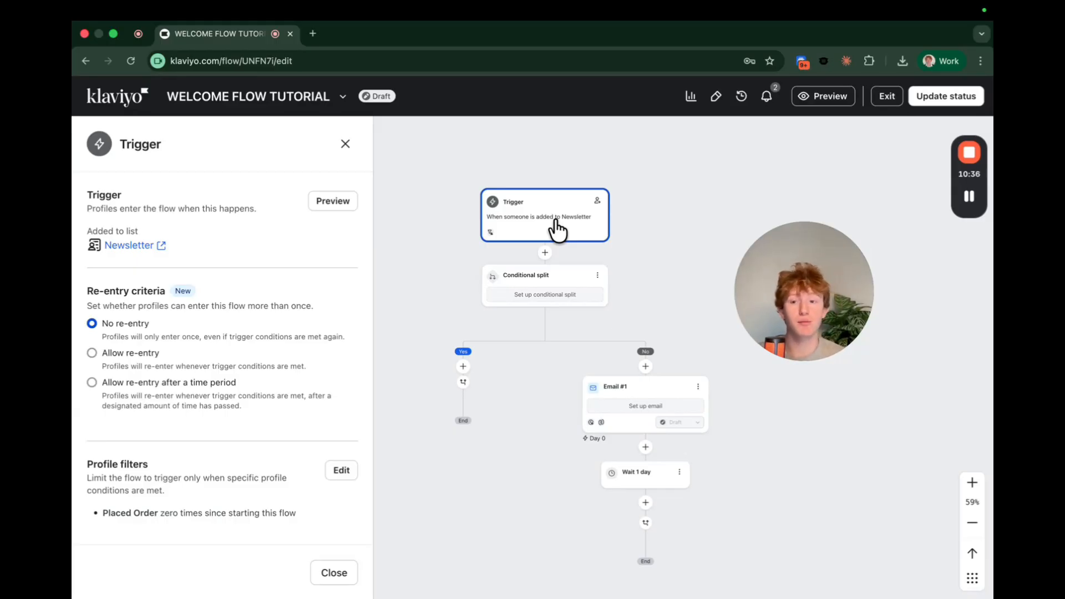
{"action": "left_click_drag", "start_coordinate": [102, 513], "coordinate": [245, 510]}
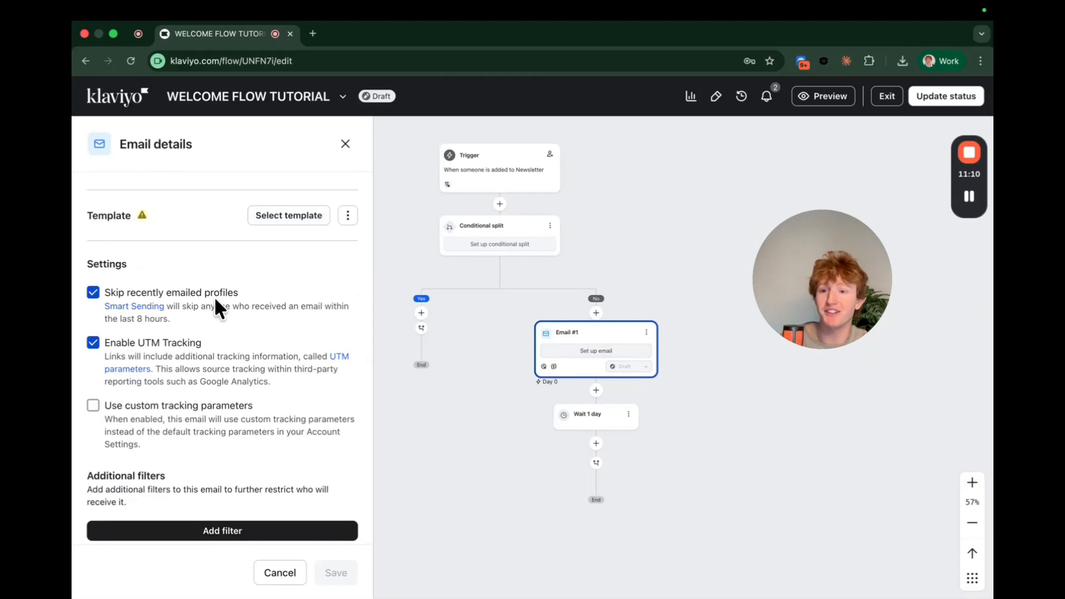
Uncheck 'Skip recently emailed profiles' in Email #1's settings, turning Smart Sending off without saving.
{"action": "left_click", "coordinate": [93, 292]}
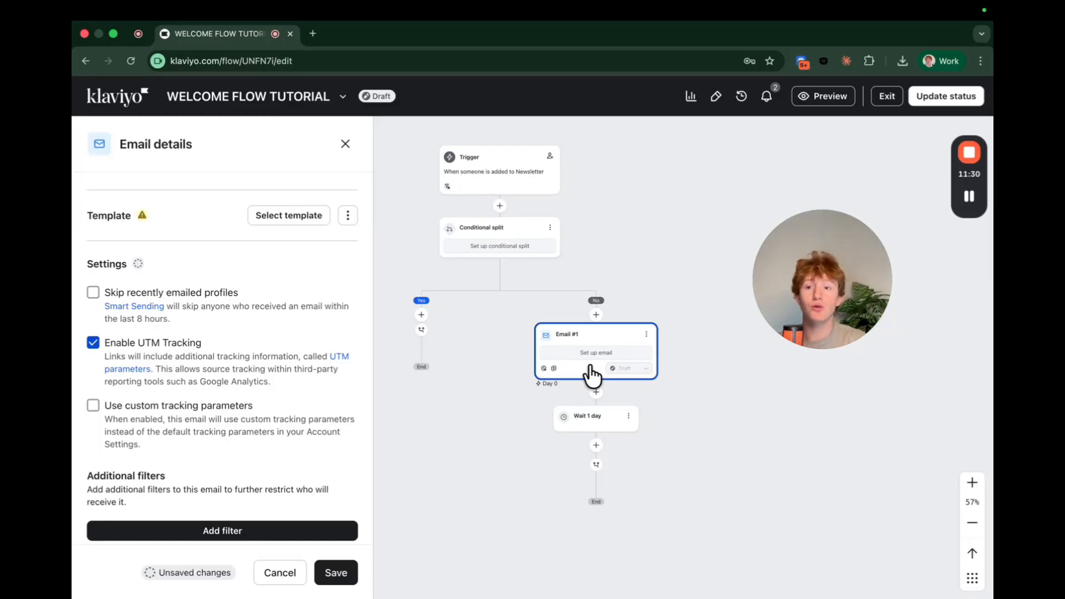
{"action": "left_click_drag", "start_coordinate": [255, 290], "coordinate": [115, 296]}
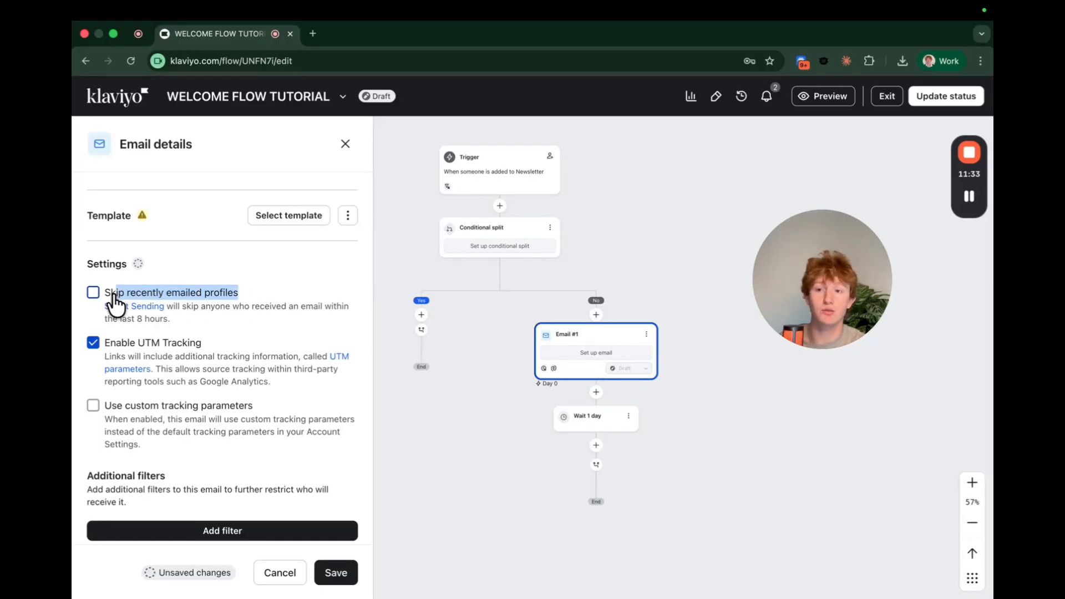
{"action": "left_click", "coordinate": [247, 290]}
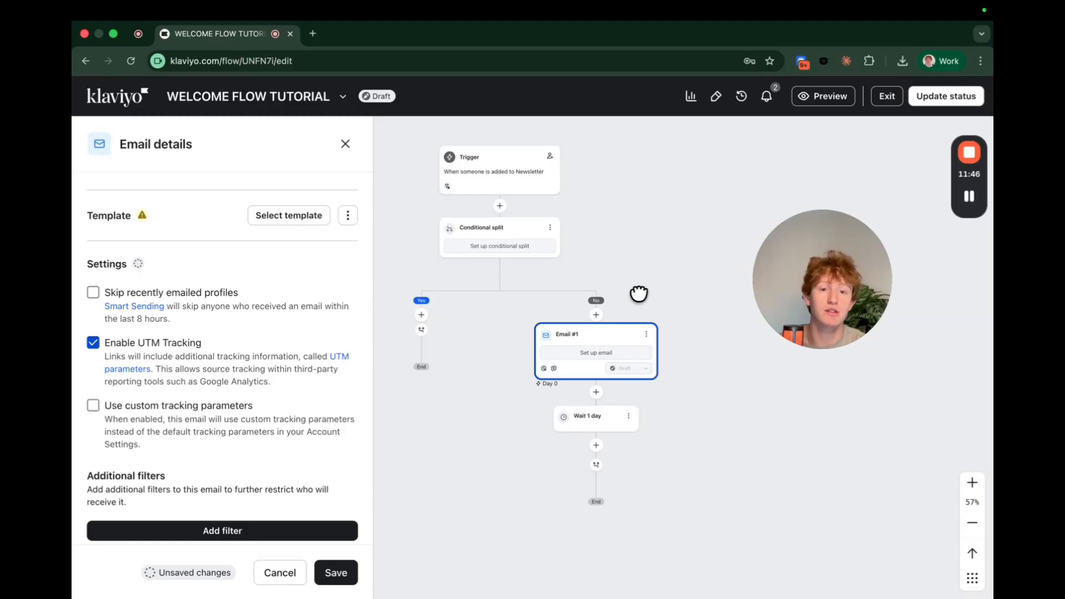
{"action": "left_click_drag", "start_coordinate": [638, 295], "coordinate": [600, 295]}
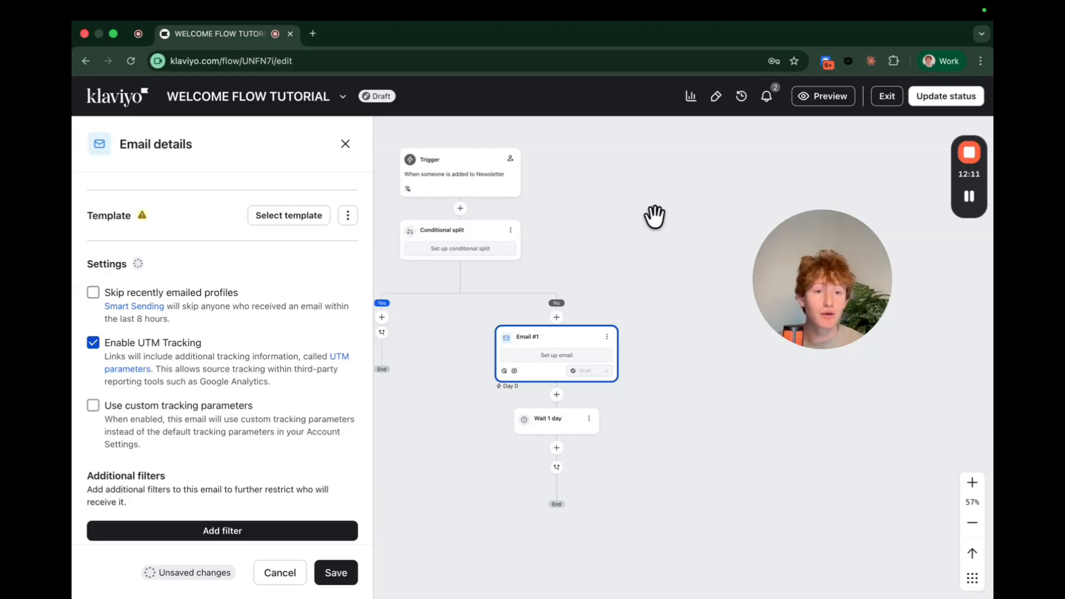
{"action": "left_click", "coordinate": [93, 293]}
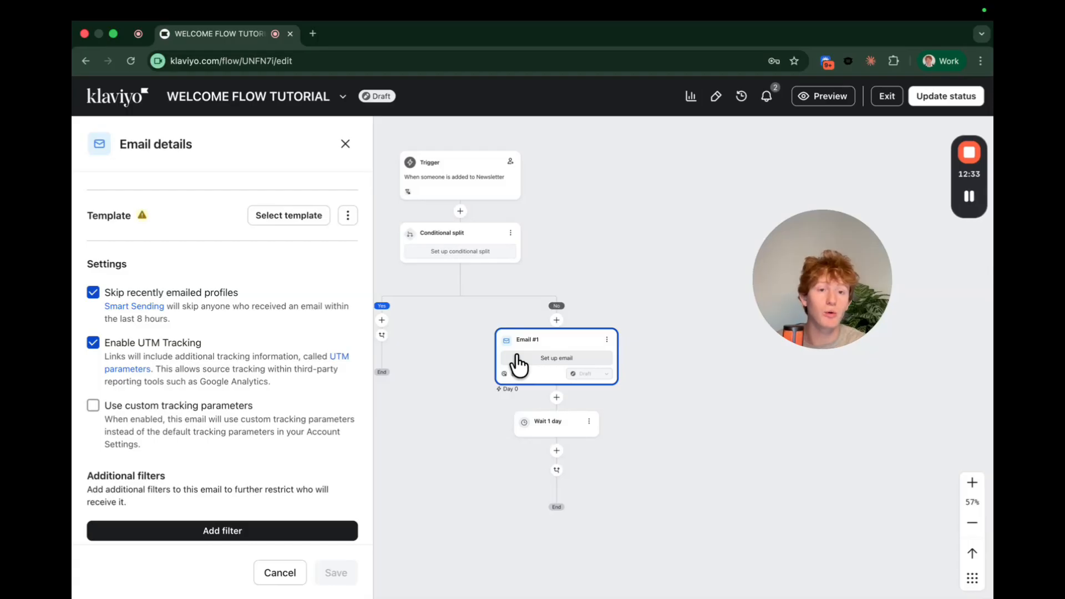
{"action": "left_click", "coordinate": [93, 293]}
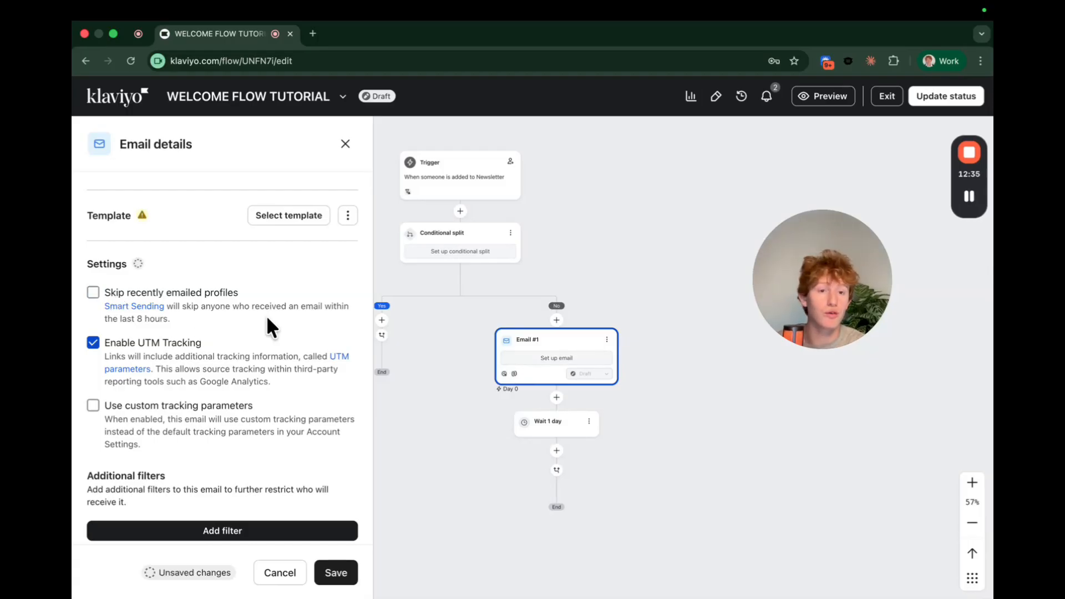